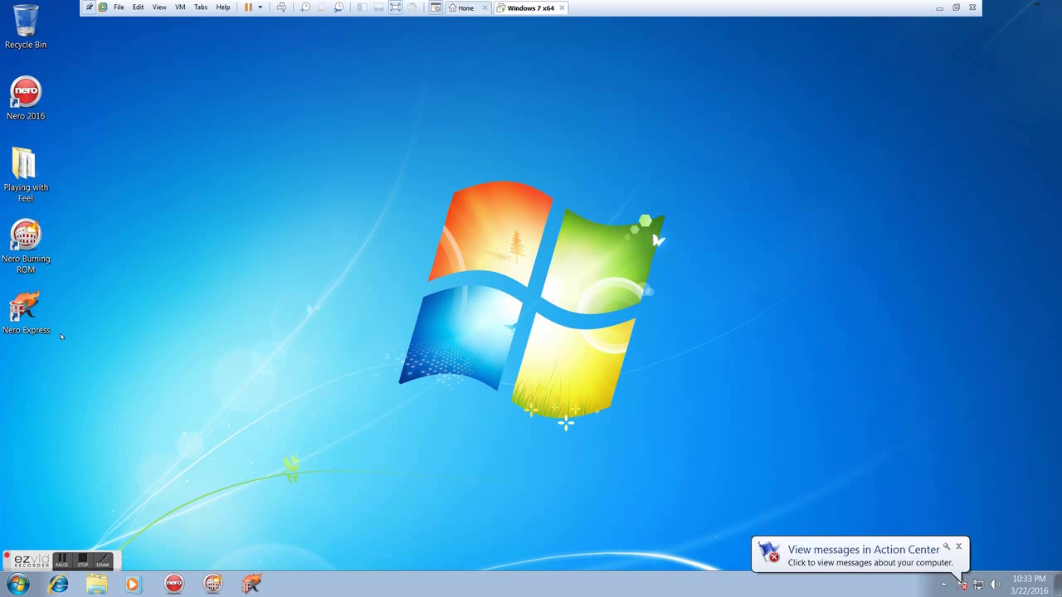
# Step: Dismiss the Action Center notification, open Nero Express through the Nero 2016 launcher and close it again
pyautogui.click(957, 548)
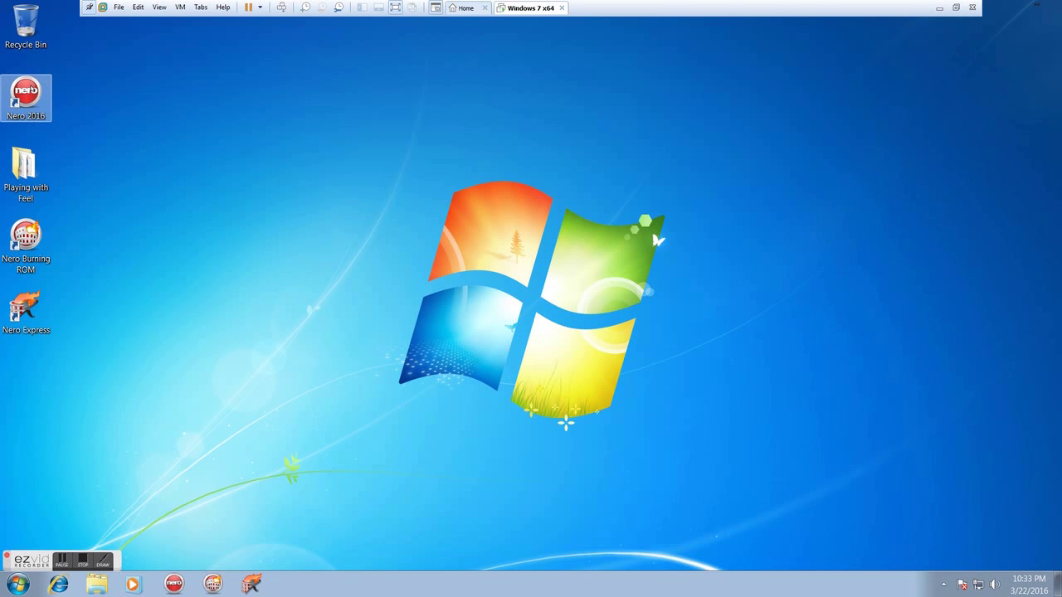
pyautogui.doubleClick(26, 96)
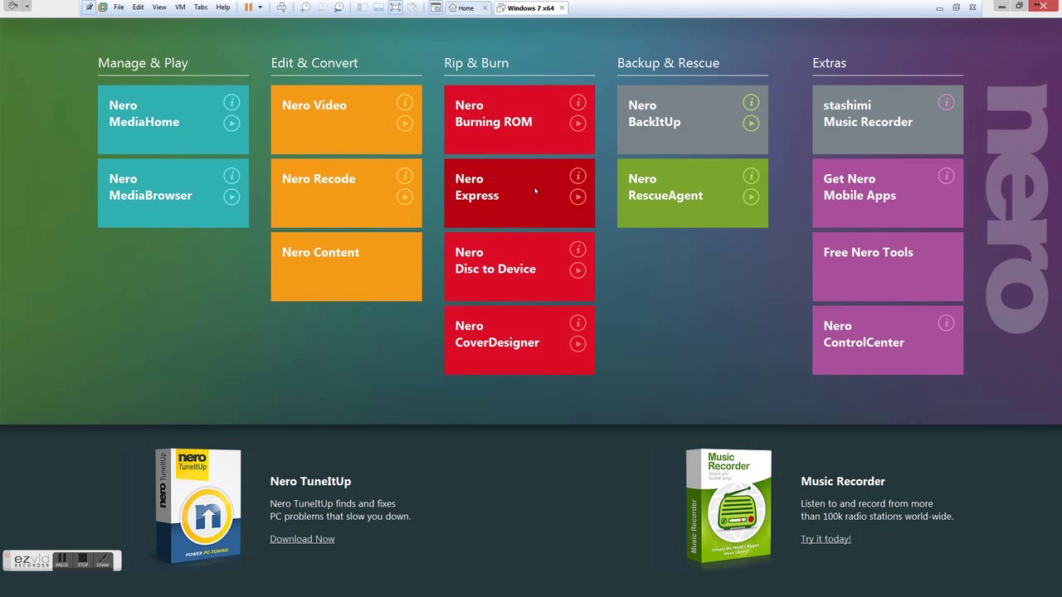
pyautogui.click(535, 191)
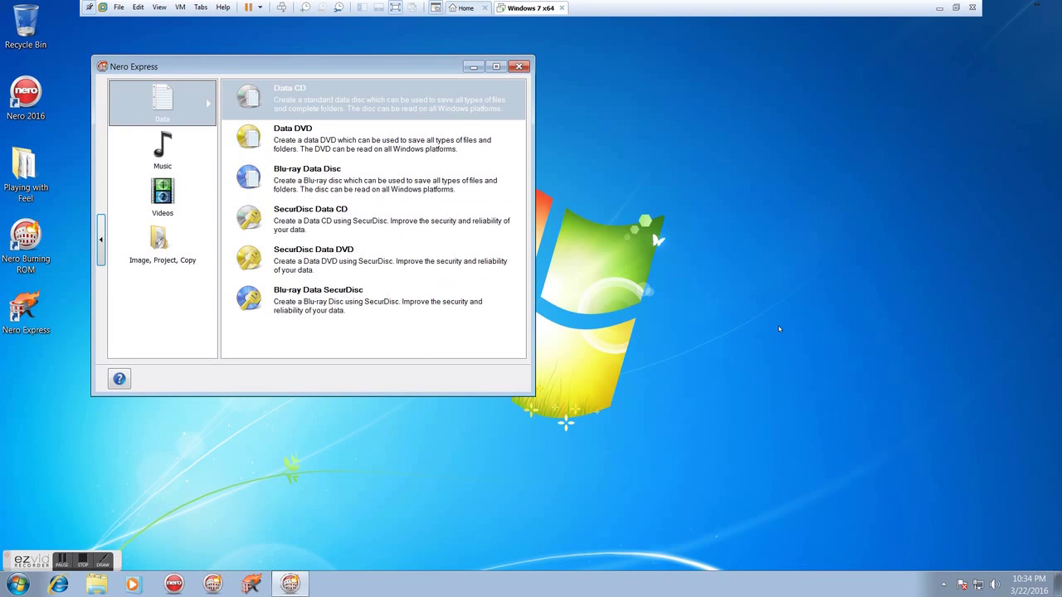
pyautogui.click(518, 66)
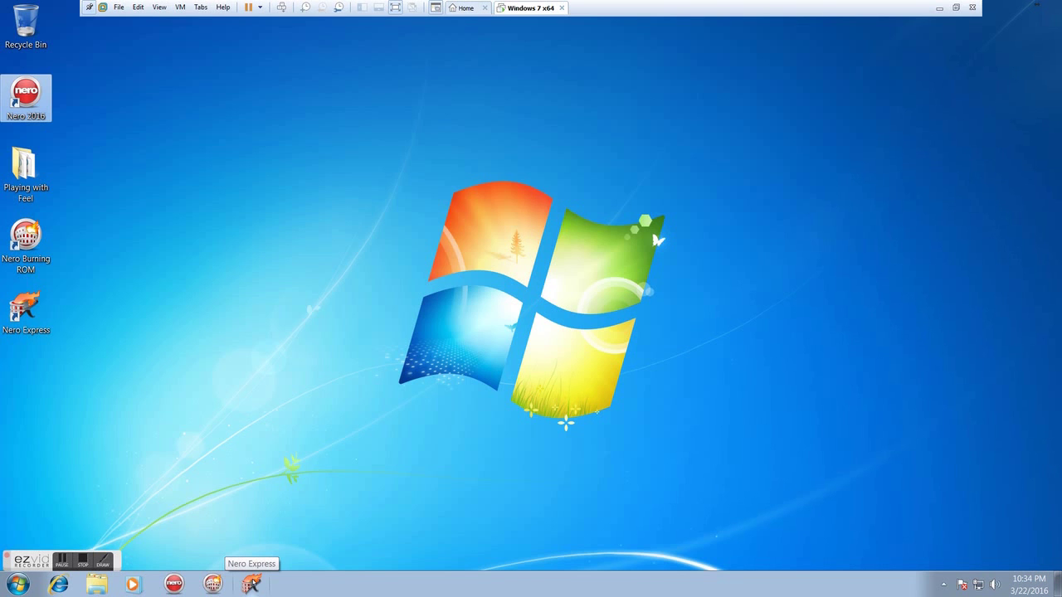
# Step: Open Nero Express directly and start a new Audio CD music project
pyautogui.click(251, 583)
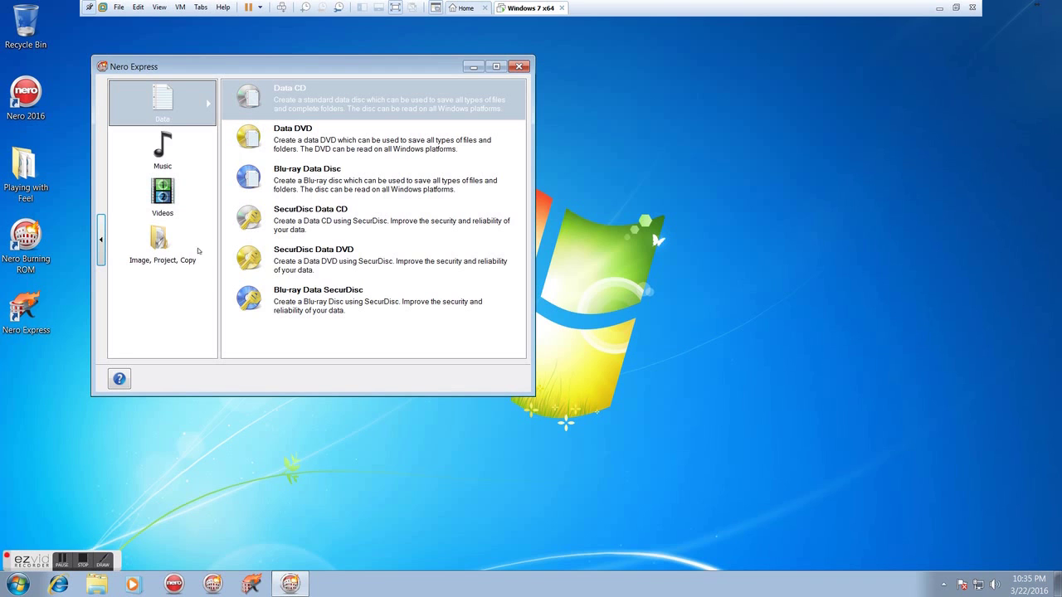
pyautogui.click(165, 155)
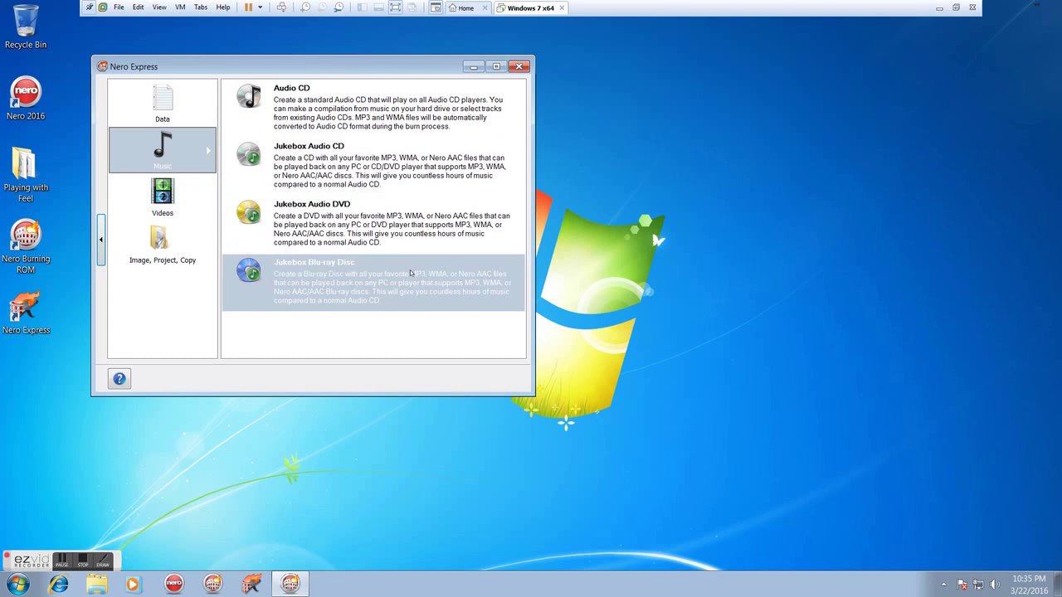
pyautogui.click(421, 106)
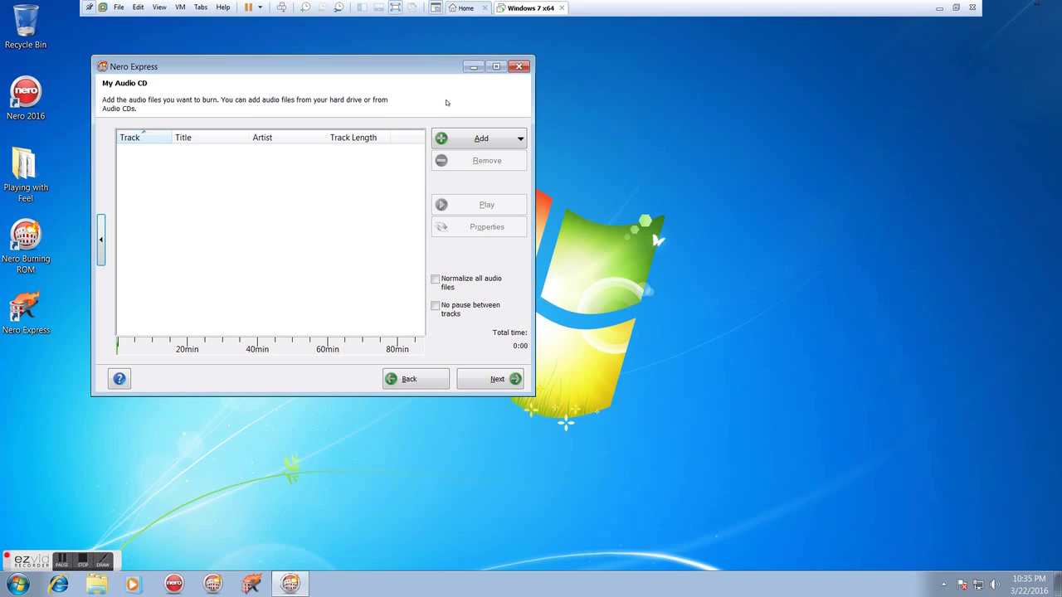
# Step: Add the files Title1 - Chapter 01 through Title2 - Chapter 12 from the desktop folder Playing with Feel to the Audio CD
pyautogui.click(474, 139)
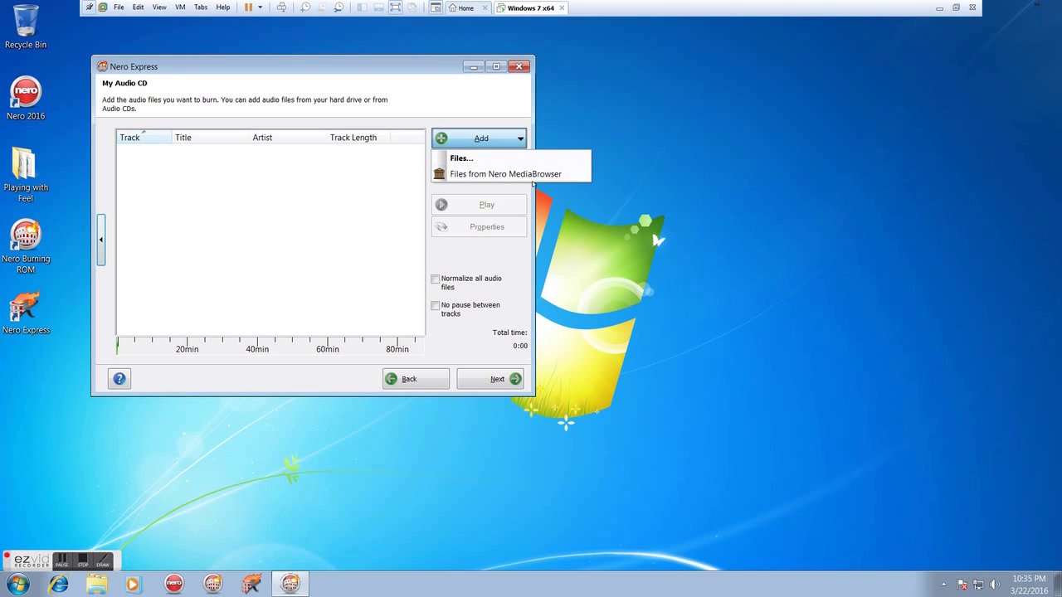
pyautogui.click(495, 161)
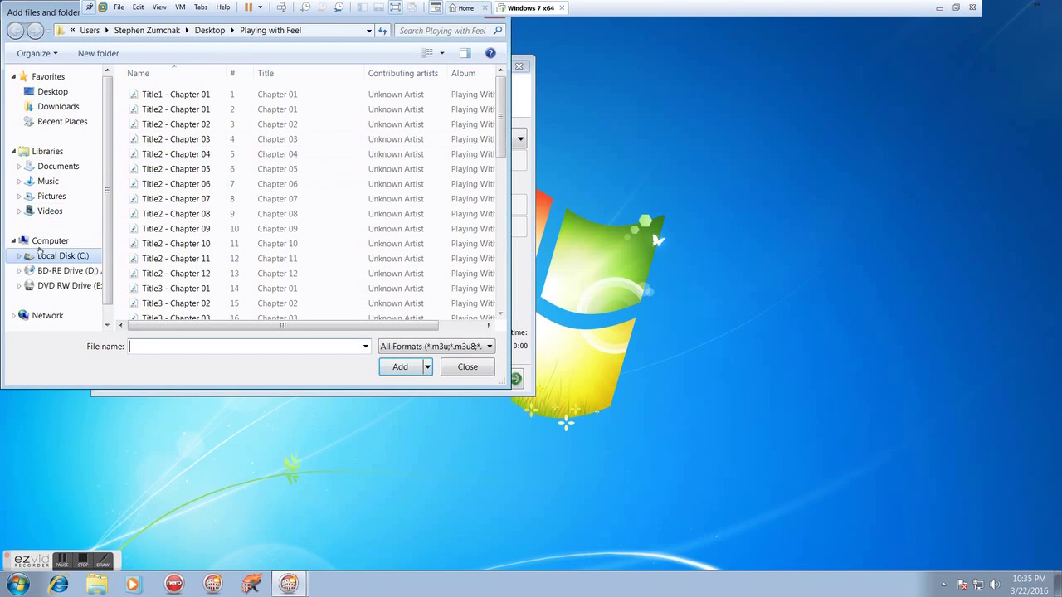
pyautogui.click(56, 92)
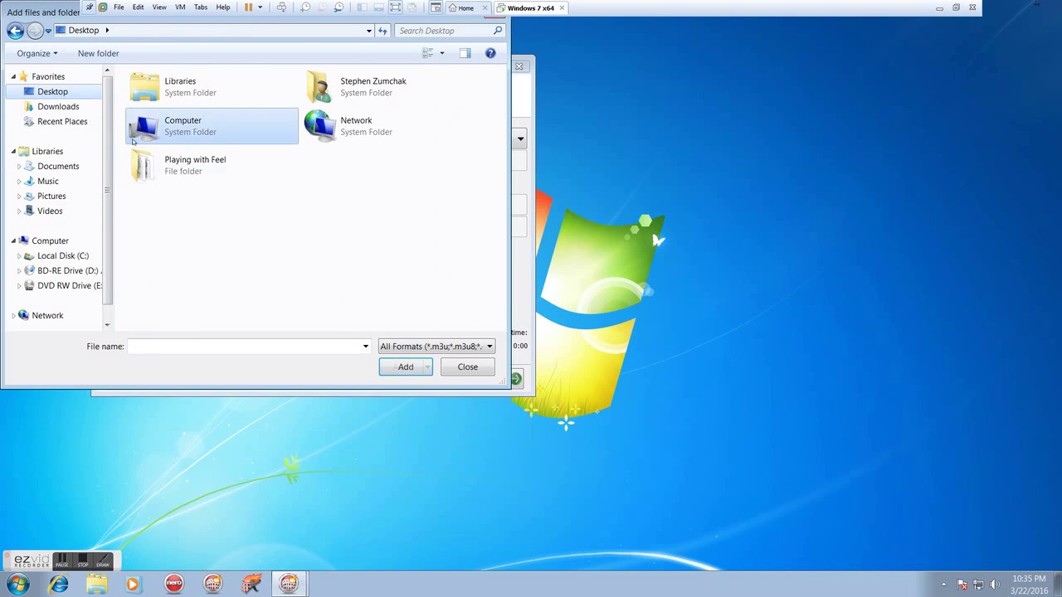
pyautogui.doubleClick(249, 173)
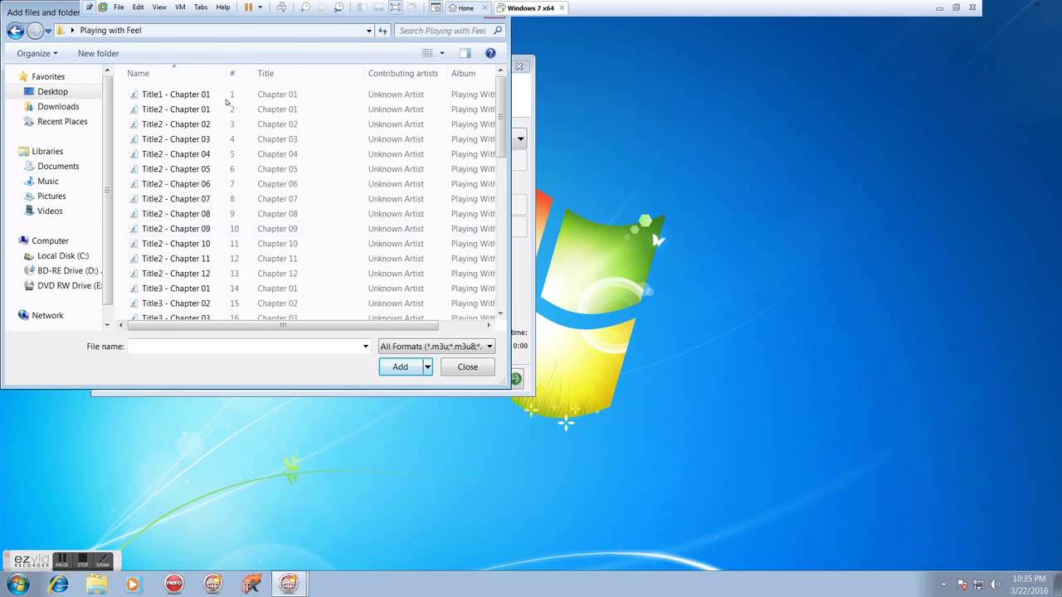
pyautogui.moveTo(363, 274); pyautogui.dragTo(208, 88)
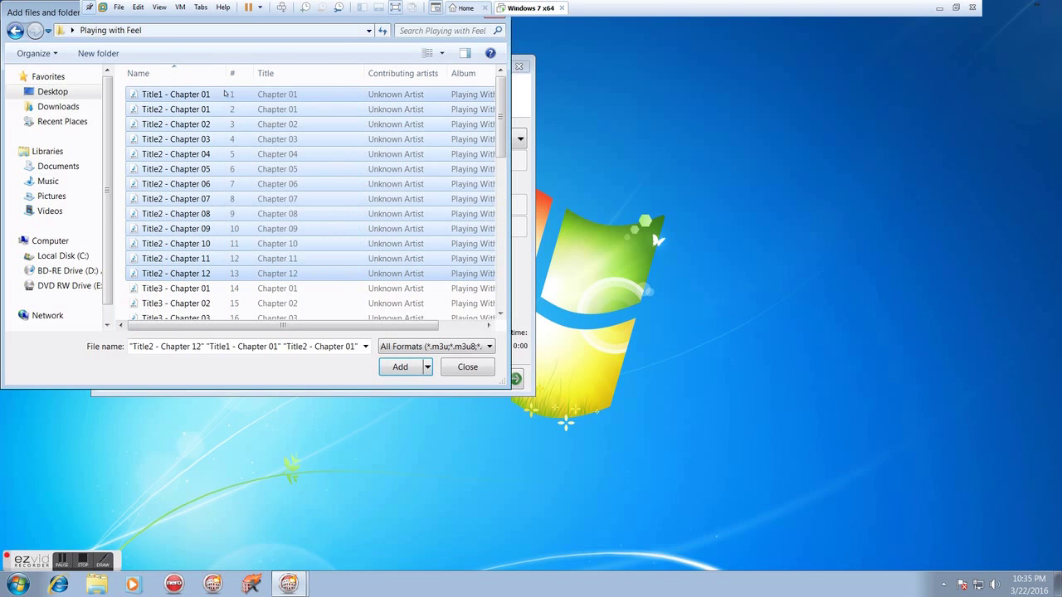
pyautogui.click(400, 367)
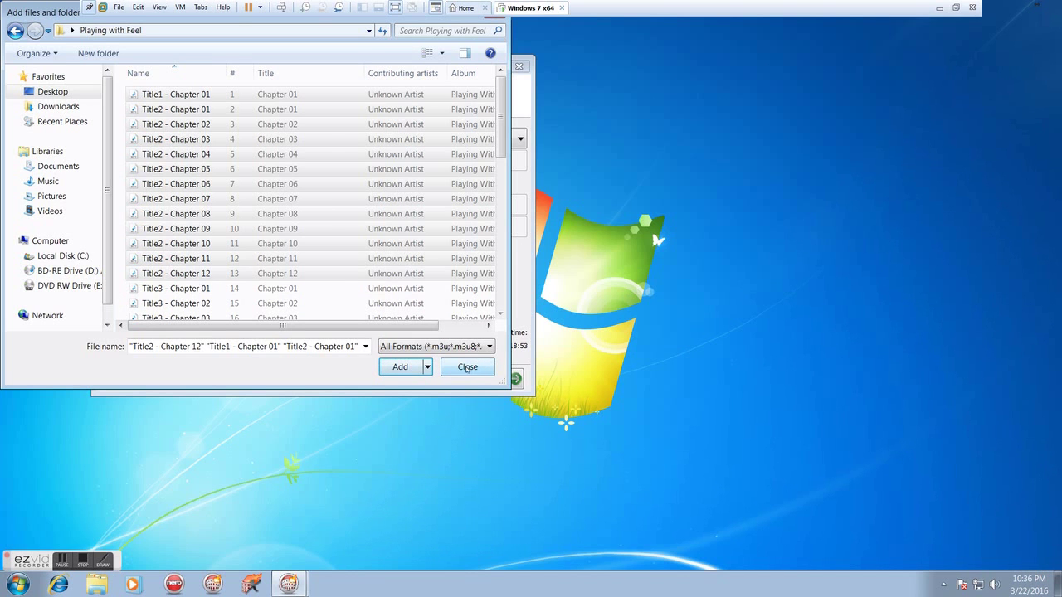
pyautogui.click(467, 368)
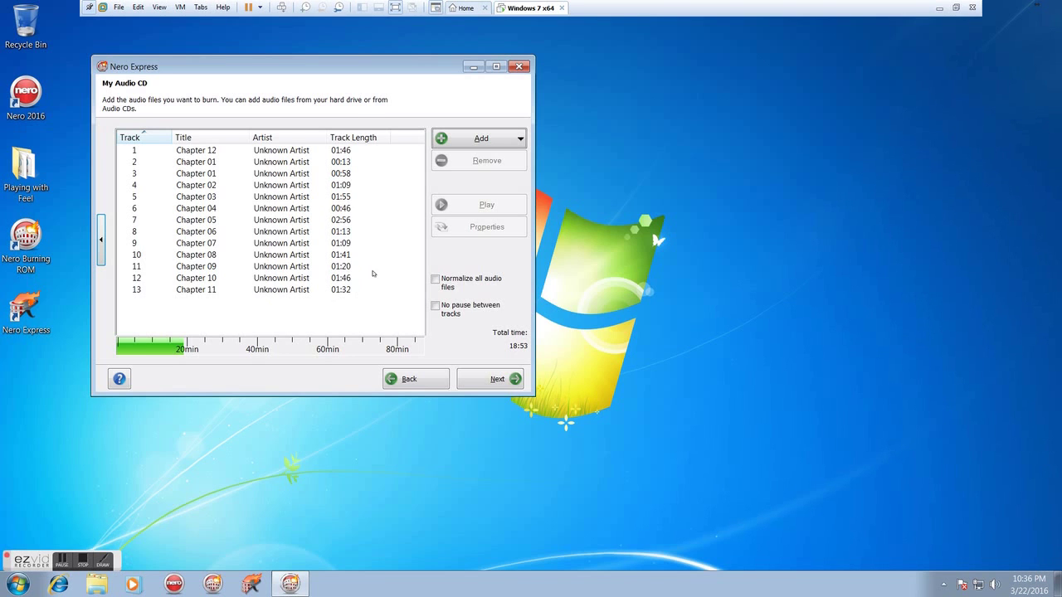
# Step: Enable "No pause between tracks" for the Audio CD and proceed to the final burn settings
pyautogui.moveTo(470, 283)
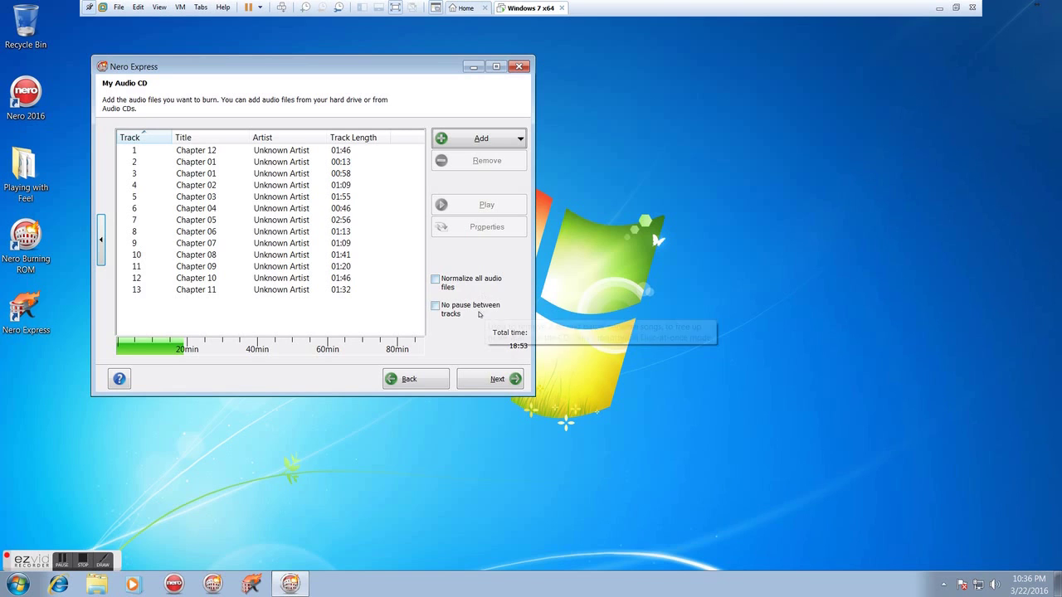
pyautogui.click(448, 309)
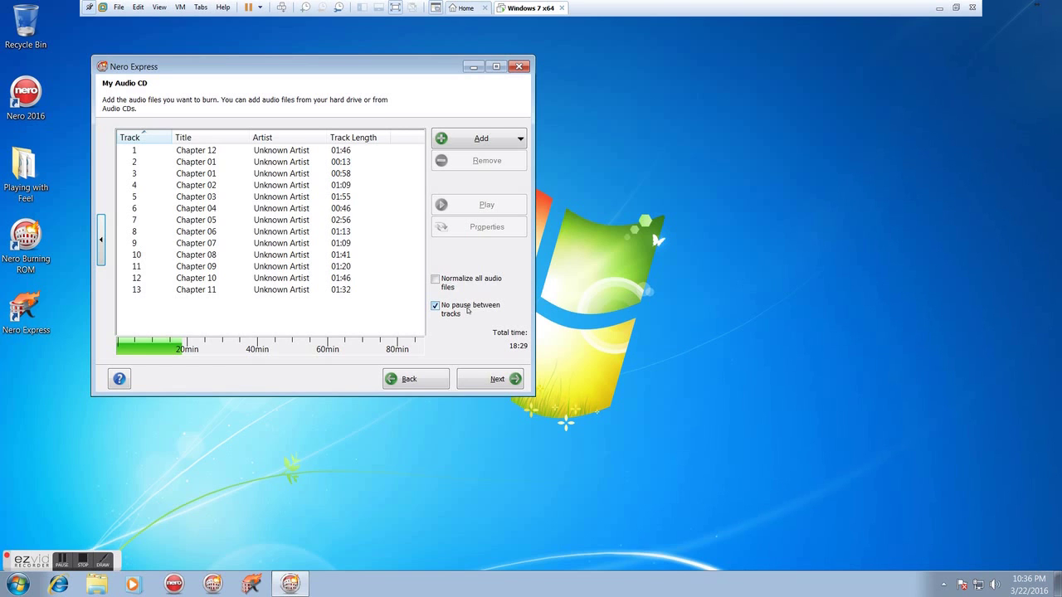
pyautogui.click(475, 383)
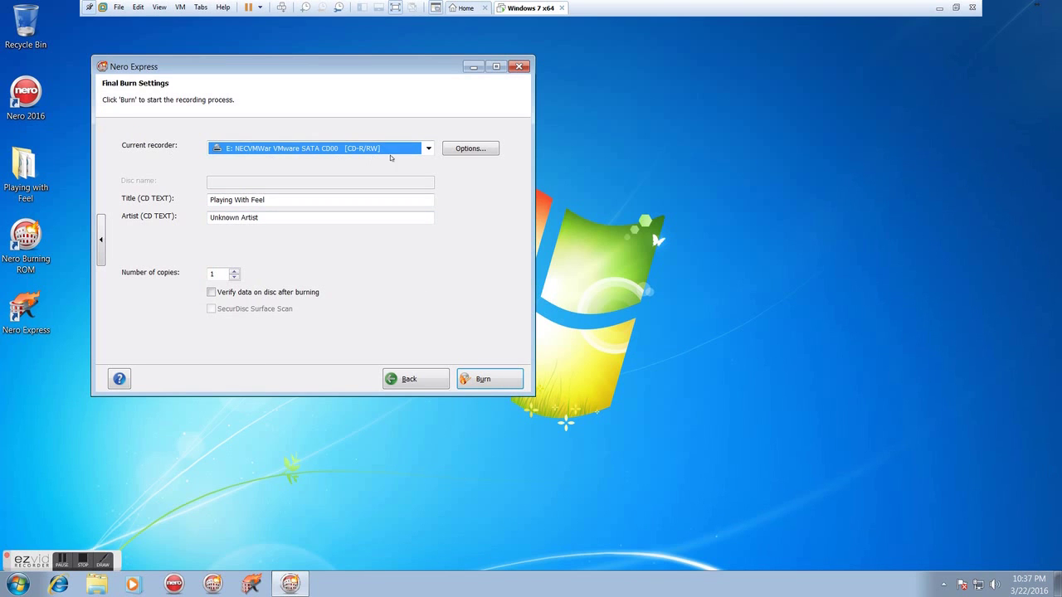
# Step: Choose drive E: NECVMWar VMware SATA CD00 as the current recorder, and close Nero Express without saving the project
pyautogui.click(428, 149)
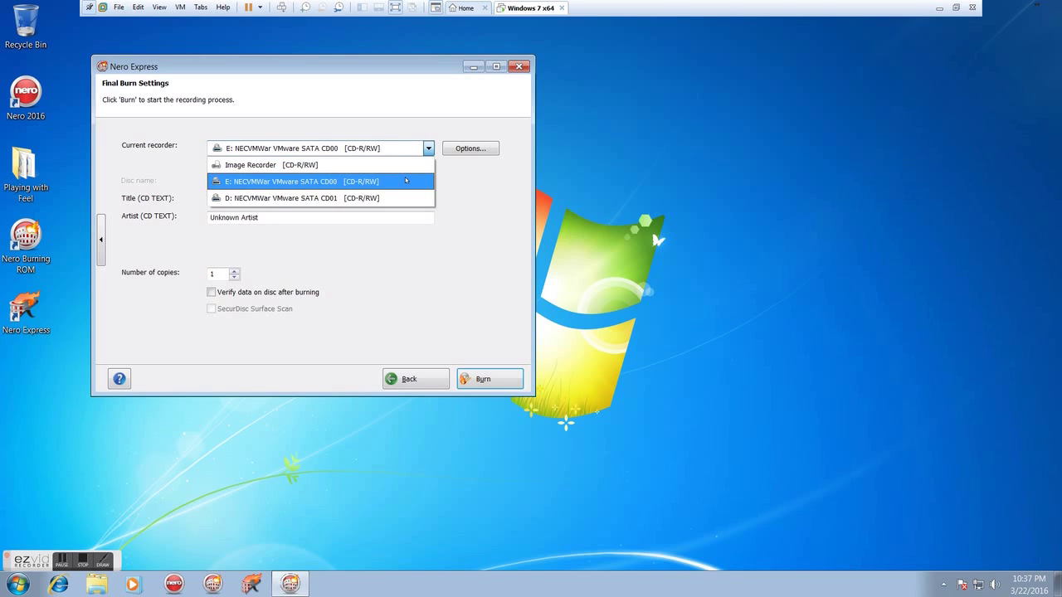
pyautogui.click(406, 180)
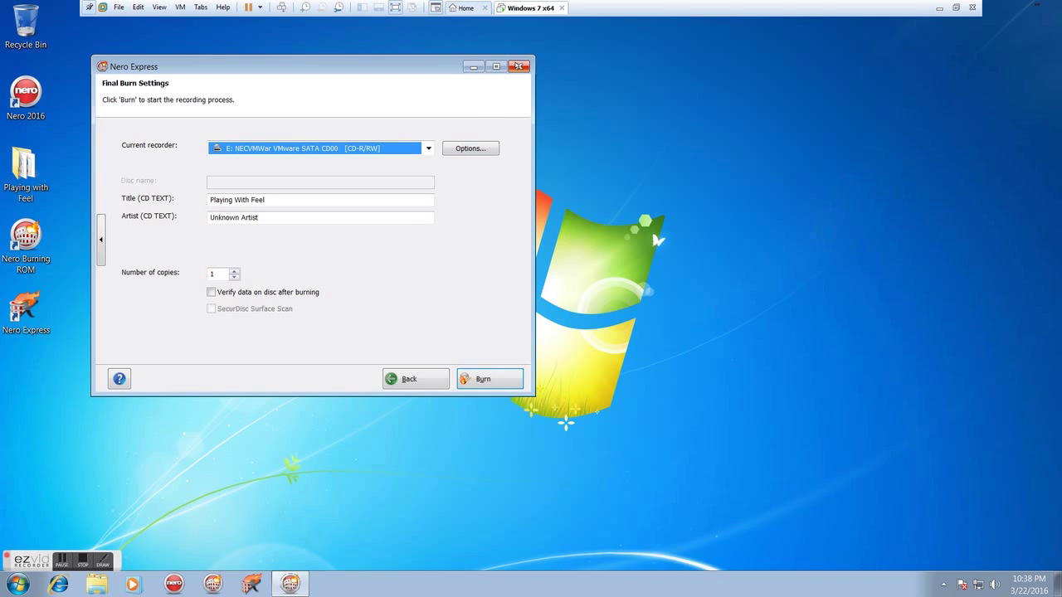
pyautogui.click(519, 67)
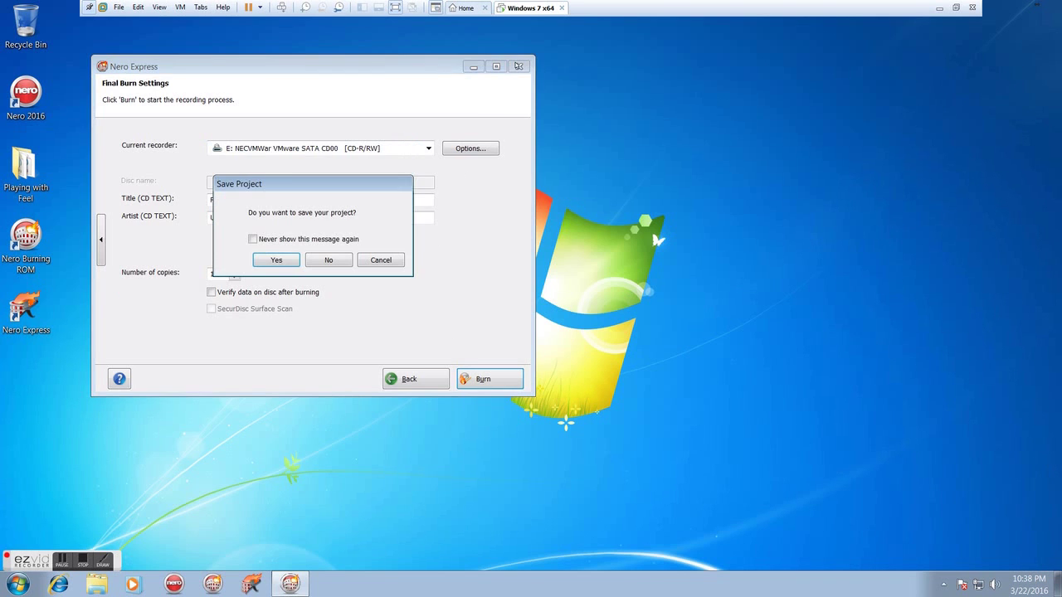
pyautogui.click(329, 261)
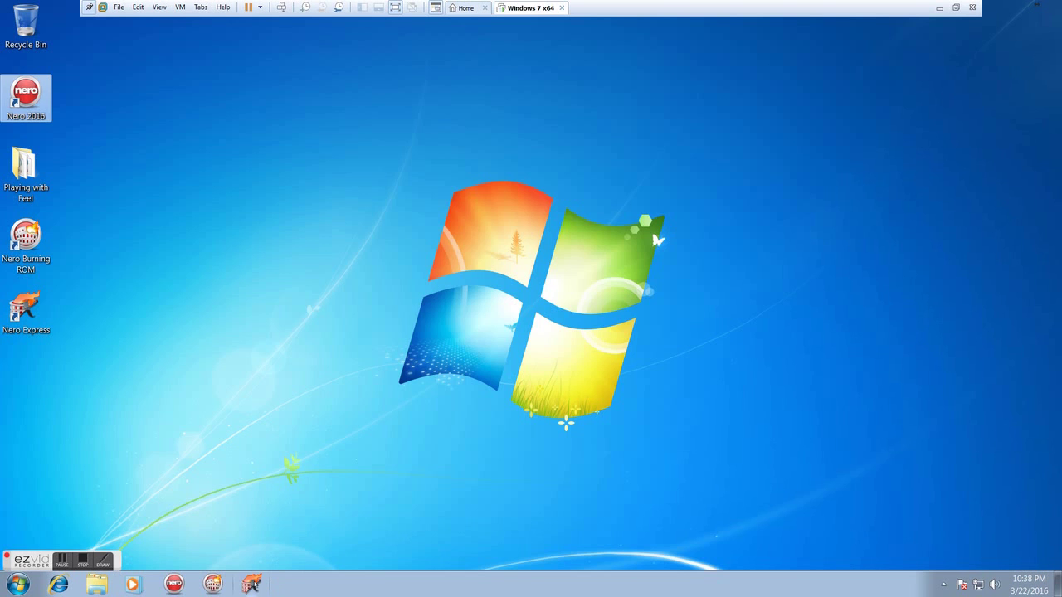
# Step: Reopen Nero Express and set up a Copy Disc project with quick copy turned off
pyautogui.click(252, 583)
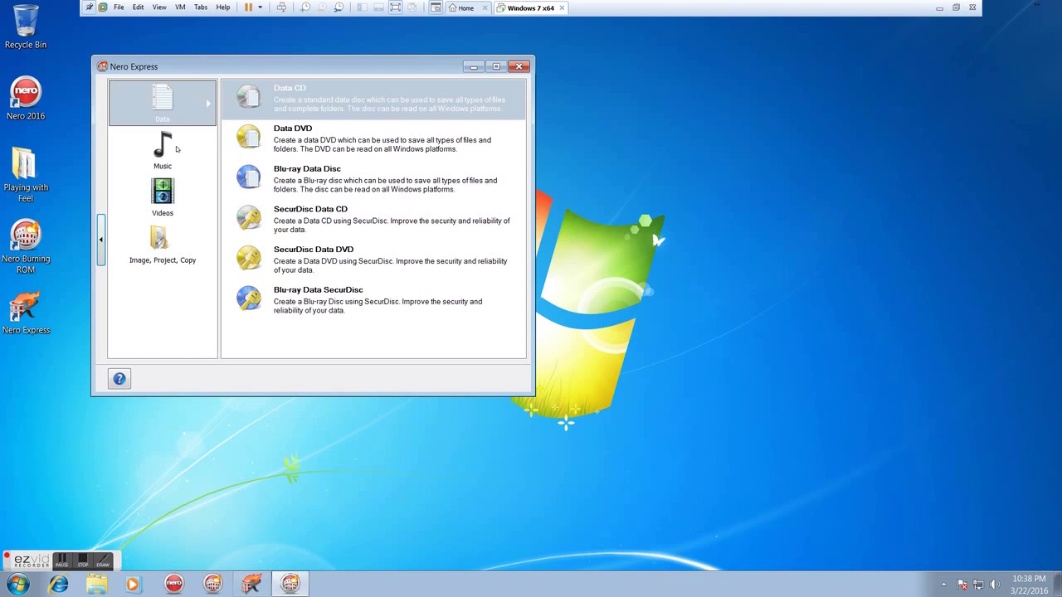
pyautogui.click(158, 243)
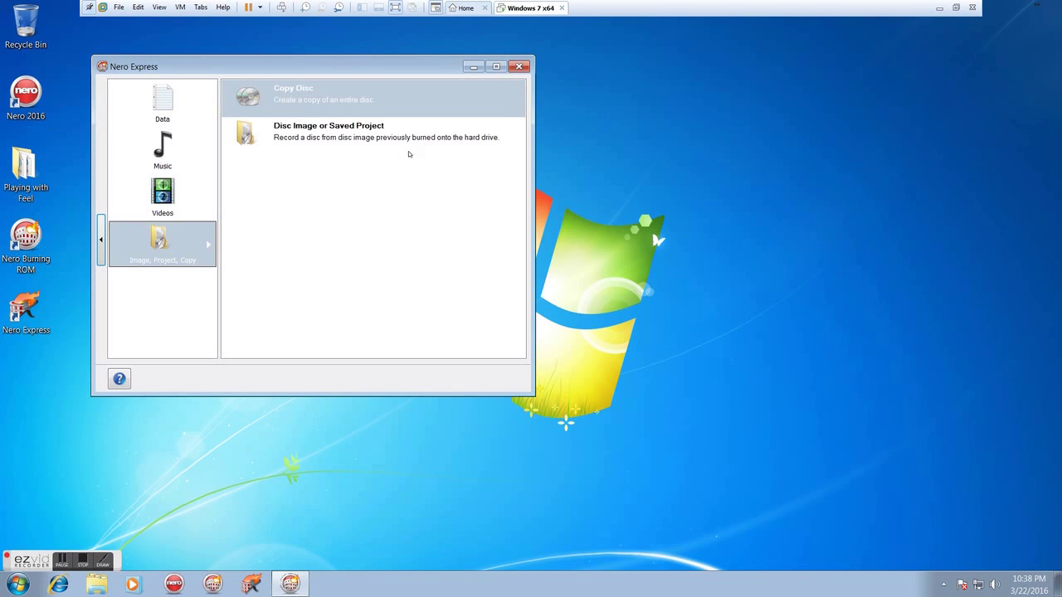
pyautogui.click(421, 98)
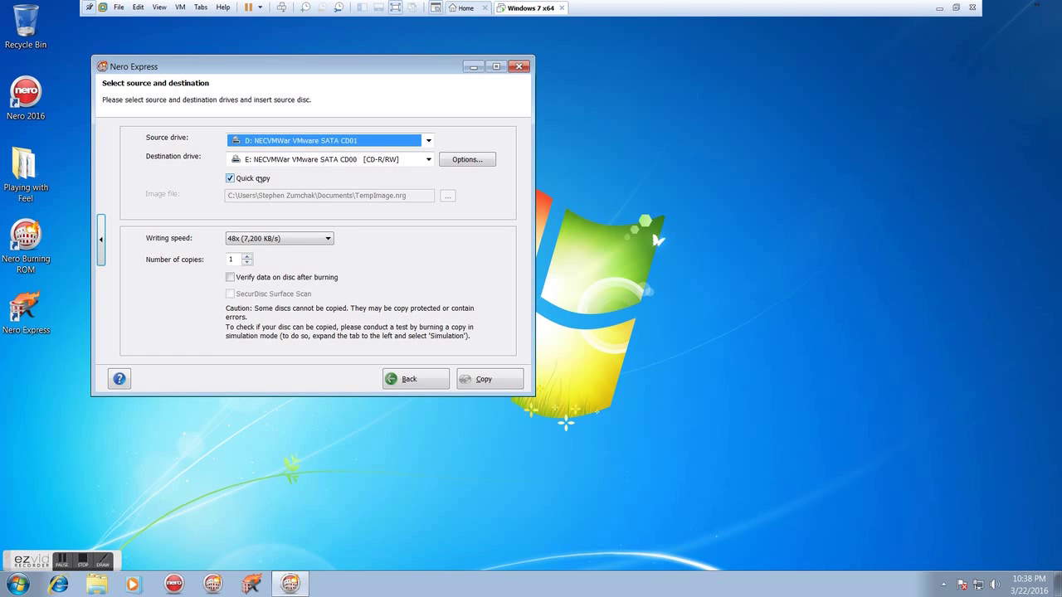
pyautogui.click(260, 179)
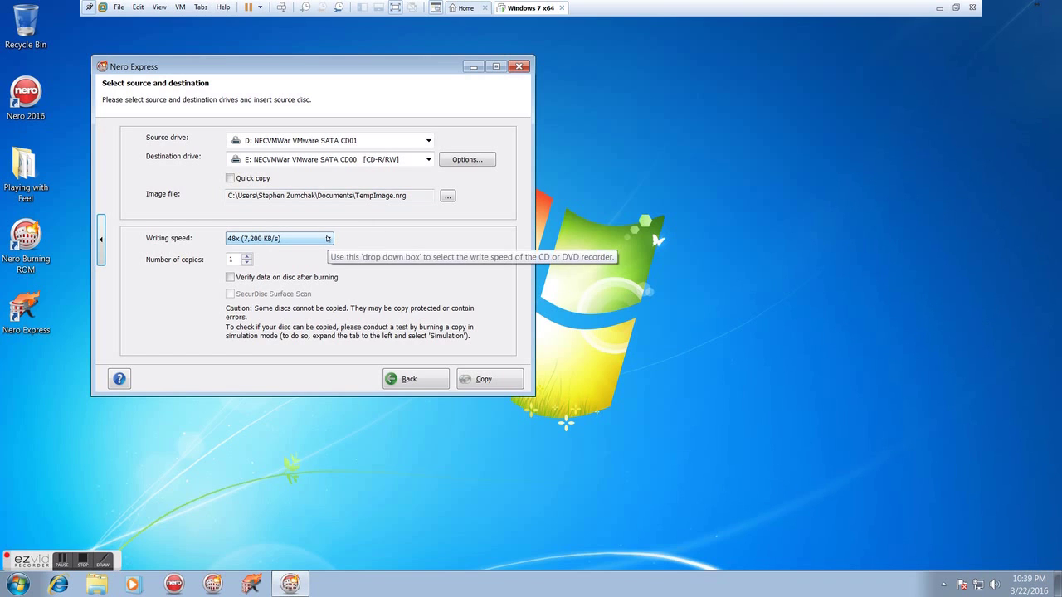
# Step: View the available writing speeds for the disc copy without changing the speed, and close Nero Express
pyautogui.click(327, 239)
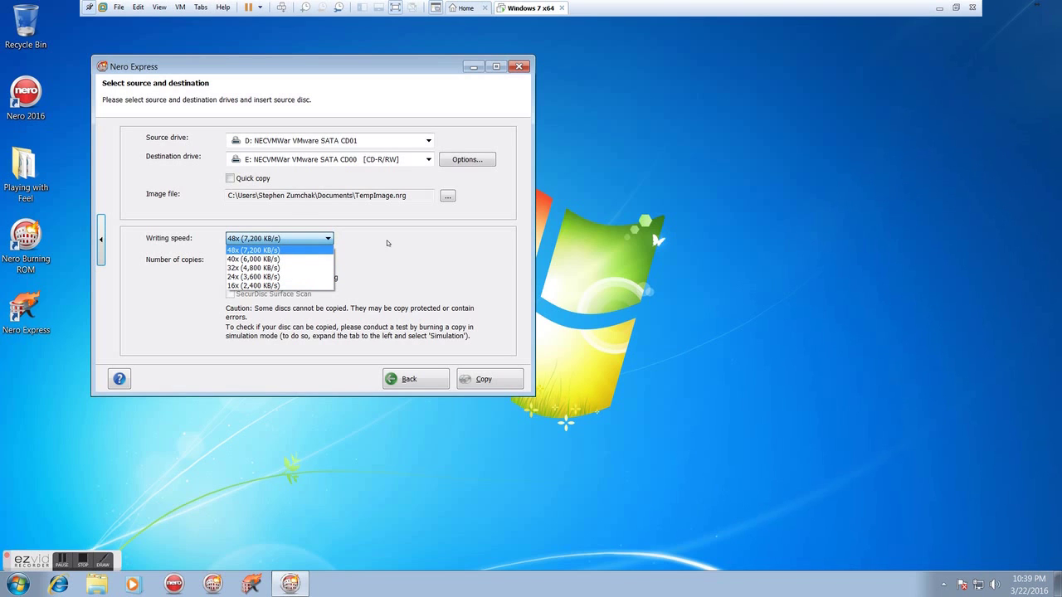
pyautogui.click(387, 243)
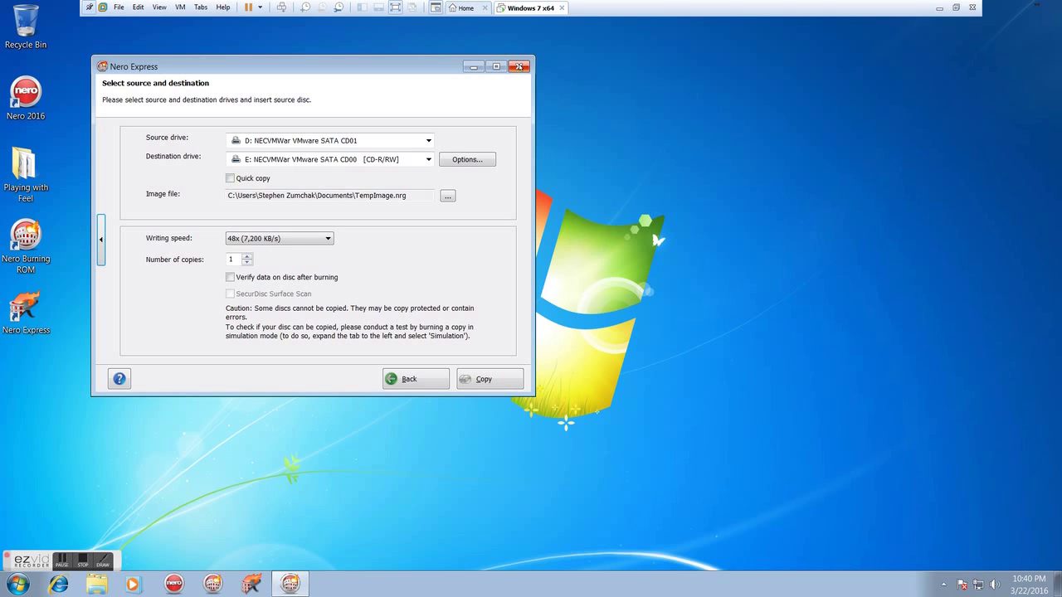
pyautogui.click(519, 67)
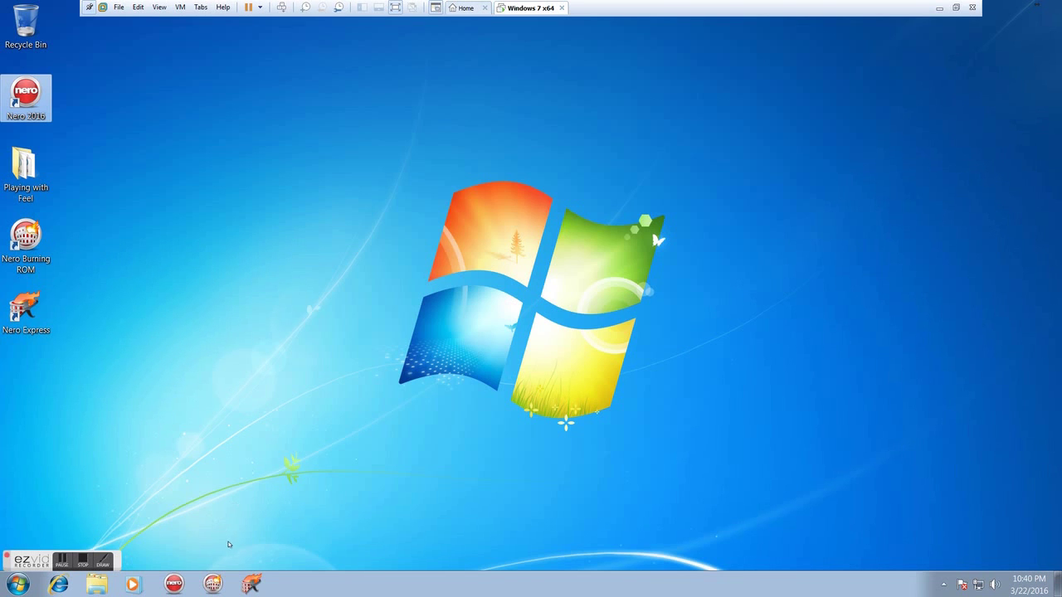
# Step: Open Nero Burning ROM, choose Audio CD as the new compilation type and view its statistics
pyautogui.click(211, 586)
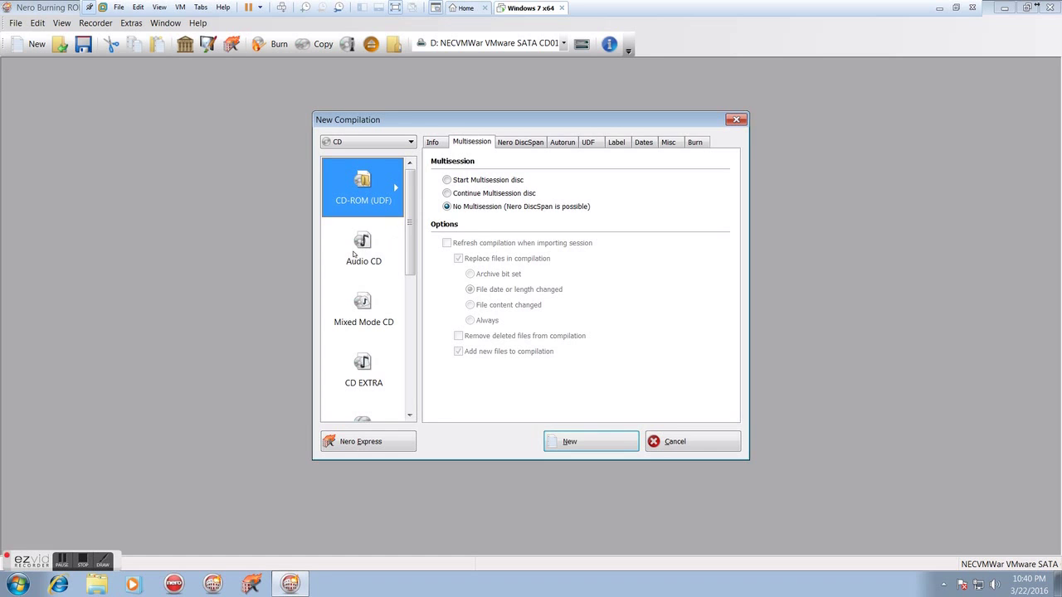
pyautogui.click(359, 243)
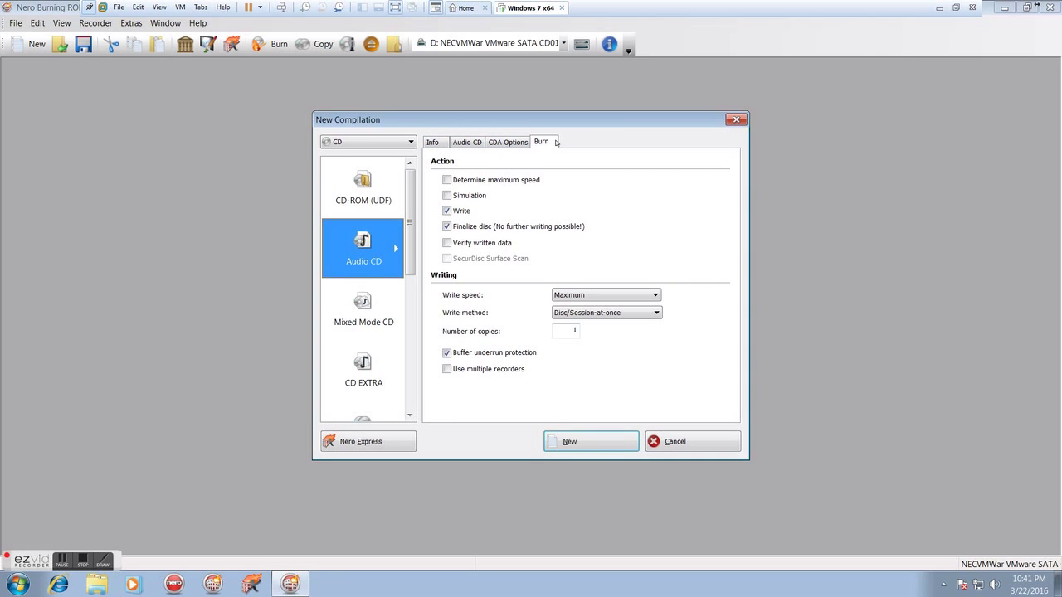
pyautogui.click(433, 143)
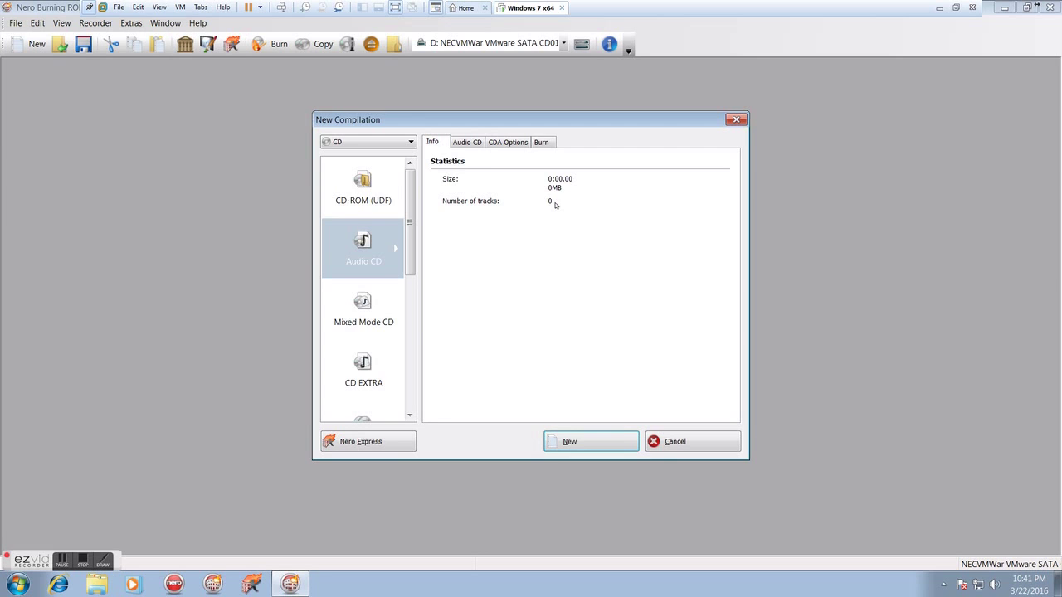
# Step: Turn off normalizing of all audio files and enable no pause between tracks for the Audio CD compilation
pyautogui.click(477, 142)
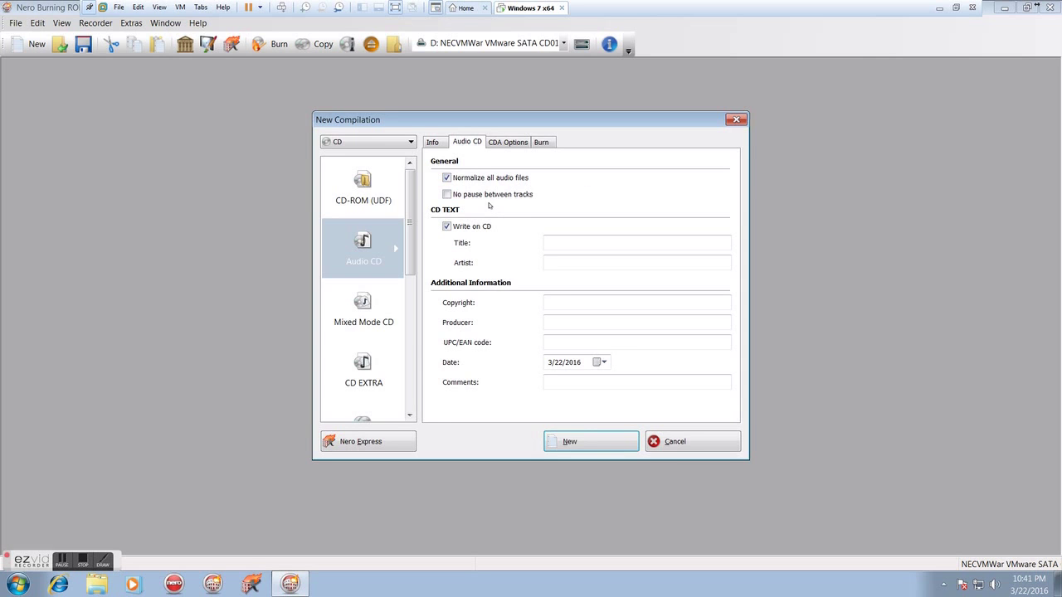
pyautogui.click(446, 178)
pyautogui.click(447, 195)
# Step: Examine the CDA options, the available write speeds and the write methods for the Audio CD compilation, keeping Disc/Session-at-once
pyautogui.click(502, 142)
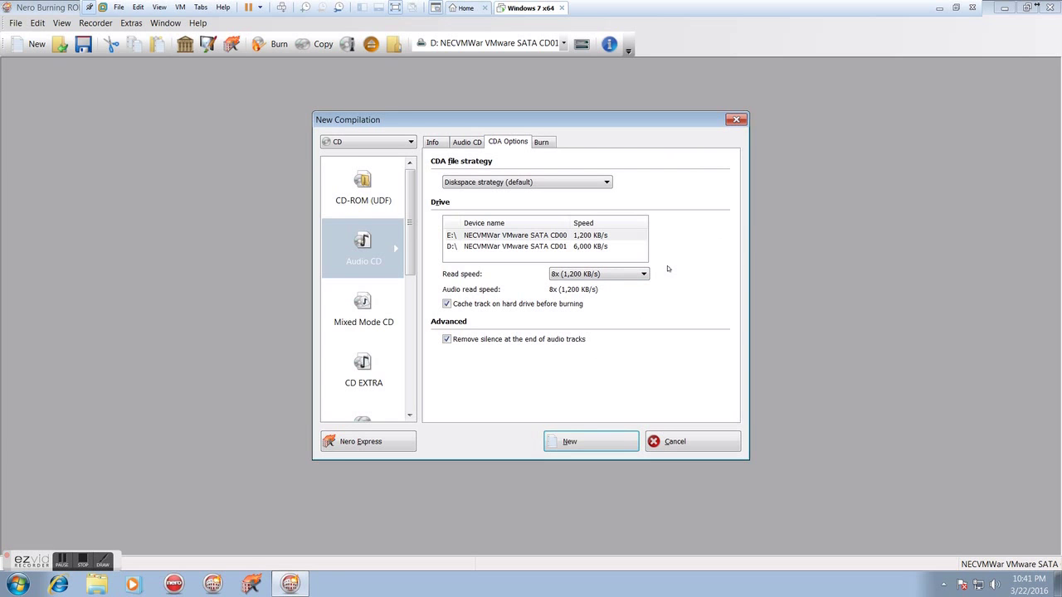
pyautogui.click(540, 143)
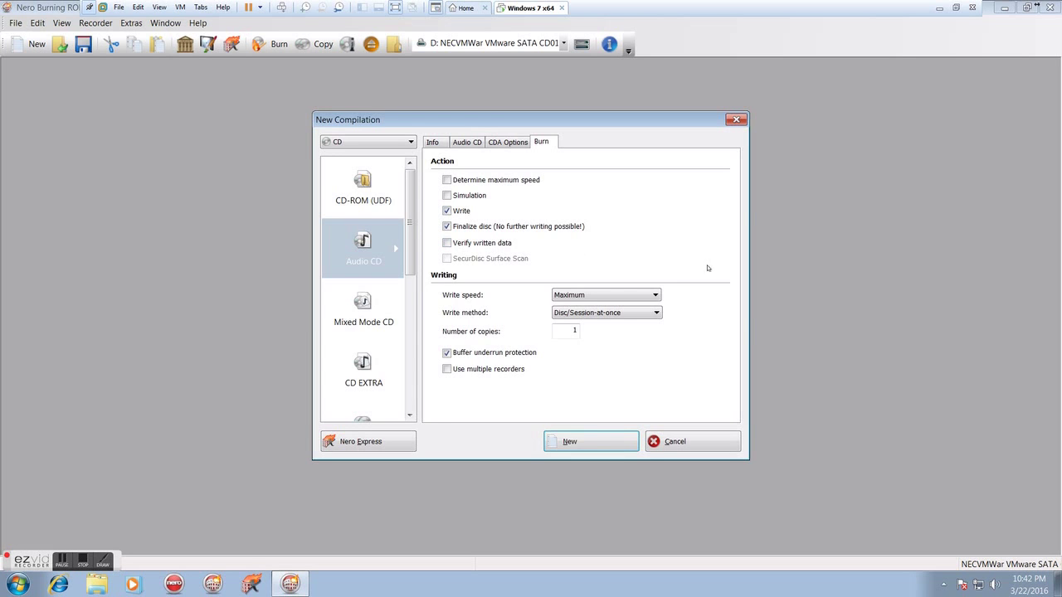
pyautogui.click(655, 295)
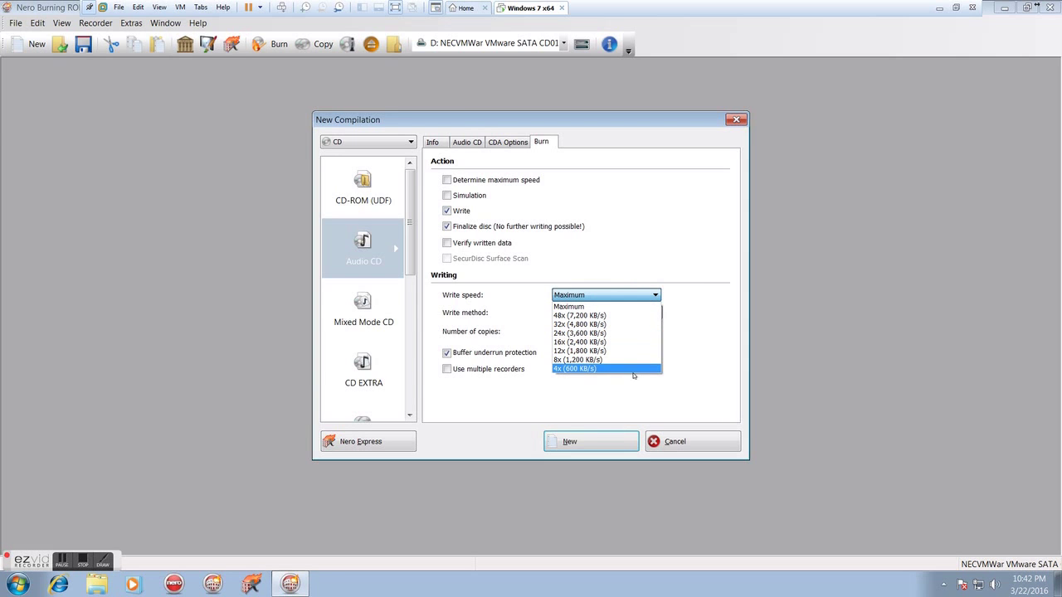
pyautogui.click(703, 294)
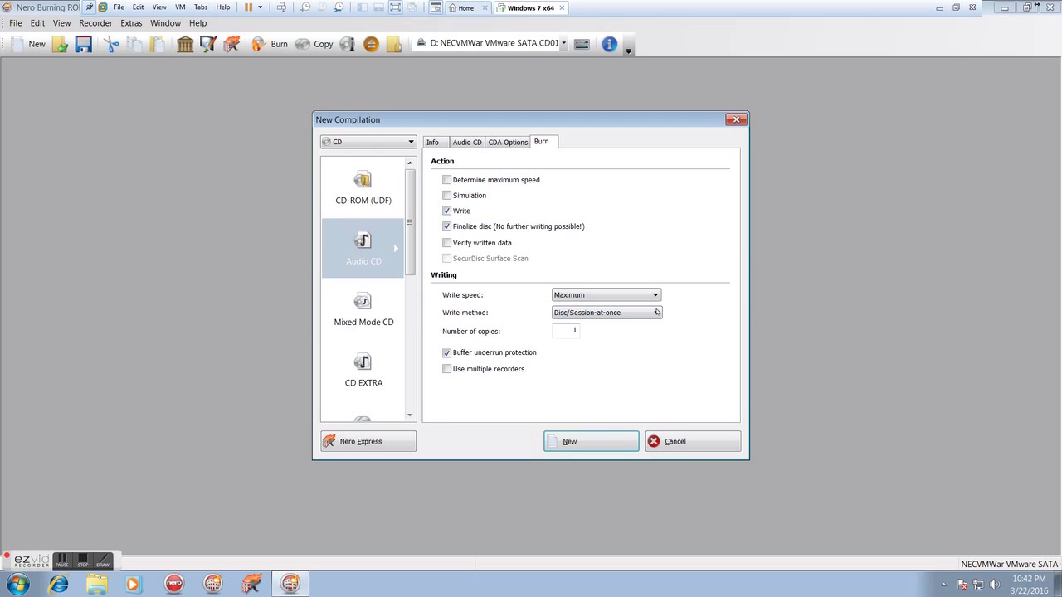
pyautogui.click(656, 313)
pyautogui.click(656, 313)
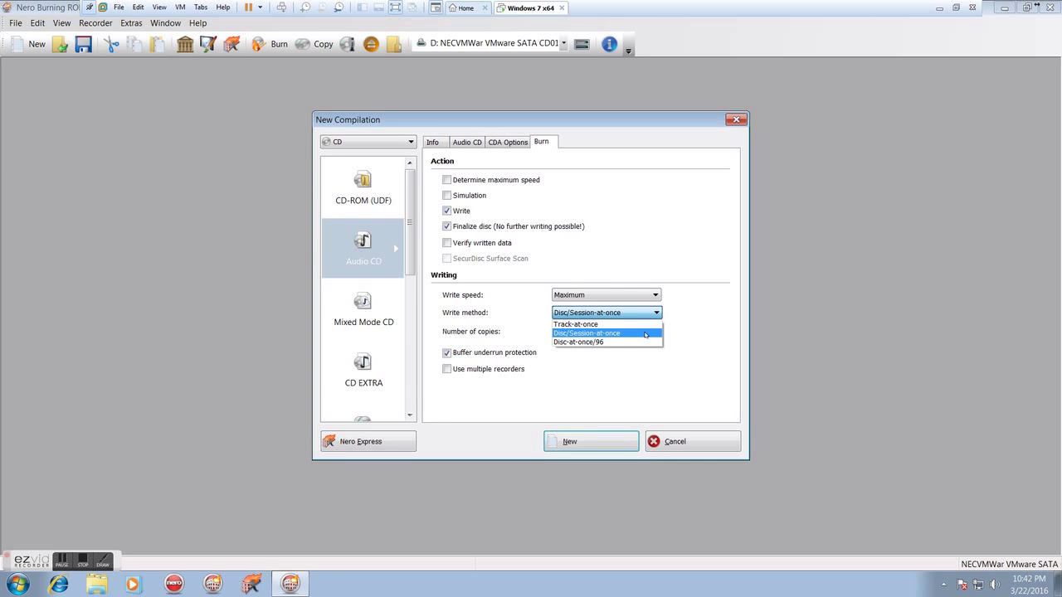
pyautogui.click(645, 333)
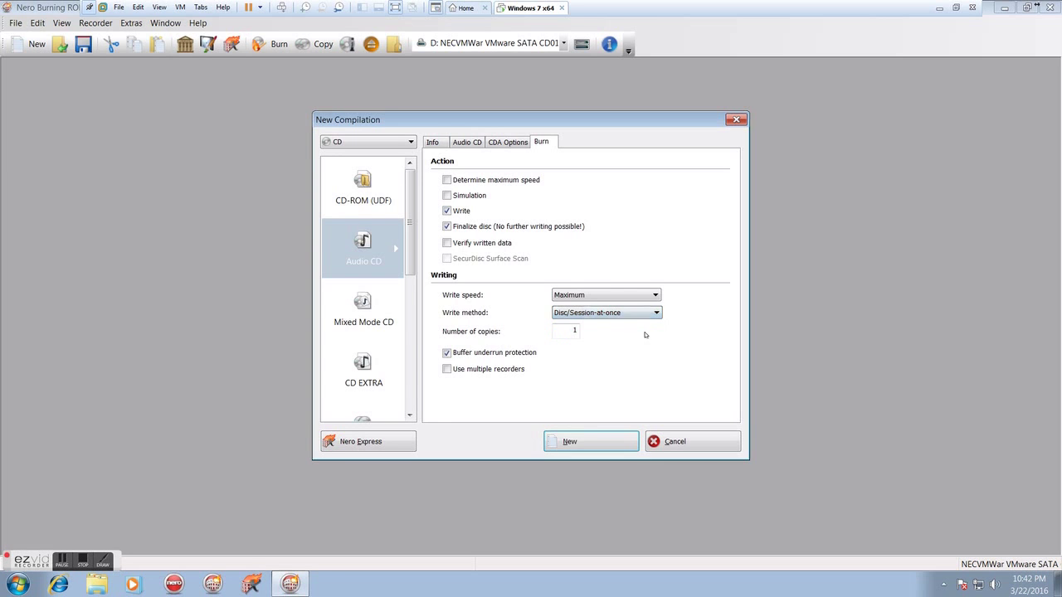
pyautogui.click(455, 331)
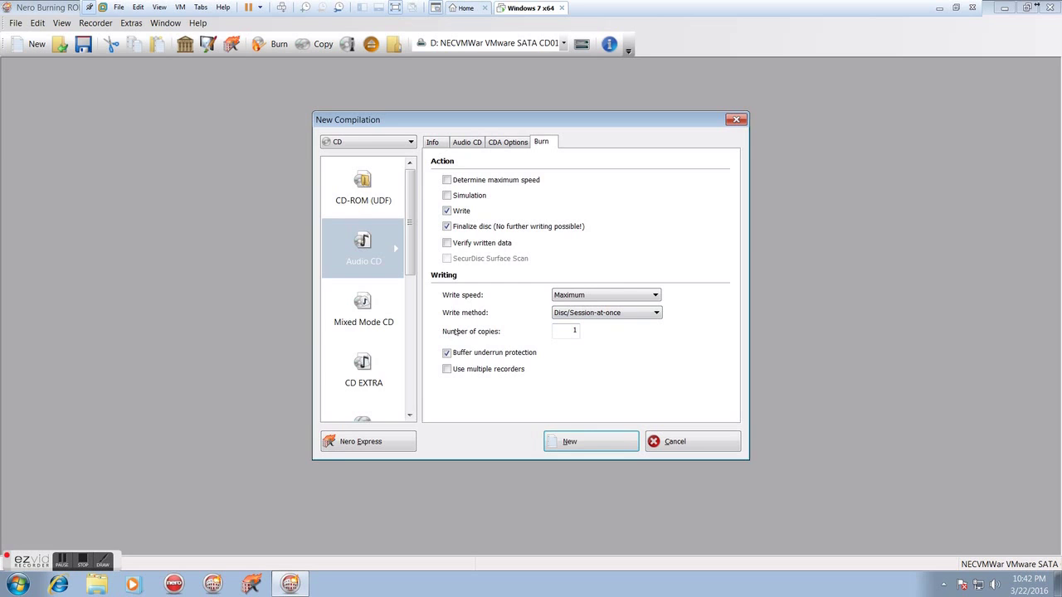
# Step: Create the Audio CD compilation and add the tracks Title1 - Chapter 01 through Title2 - Chapter 12 from the Playing with Feel folder
pyautogui.click(590, 440)
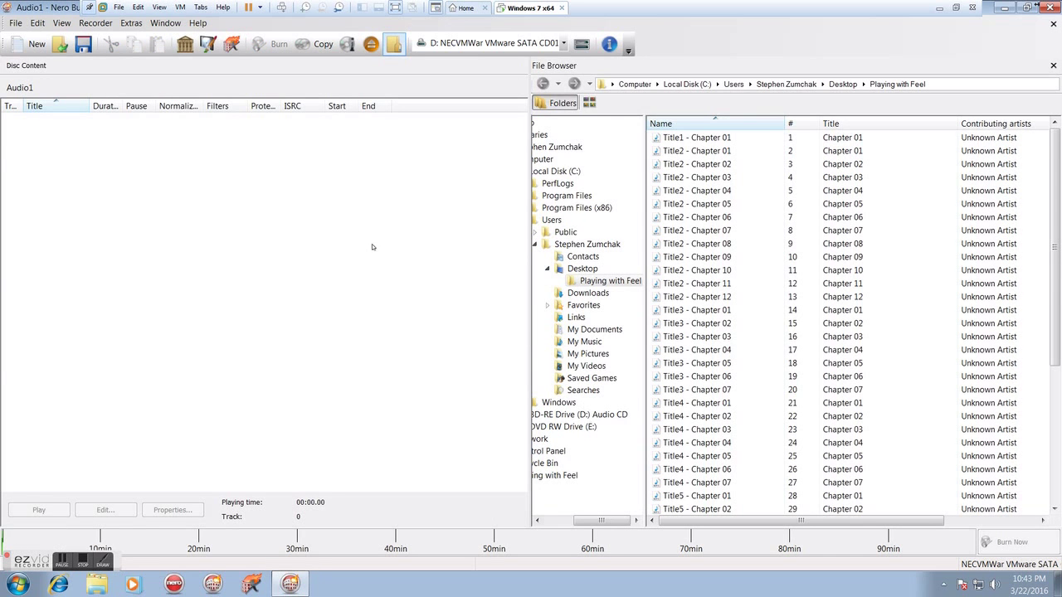
pyautogui.click(553, 520)
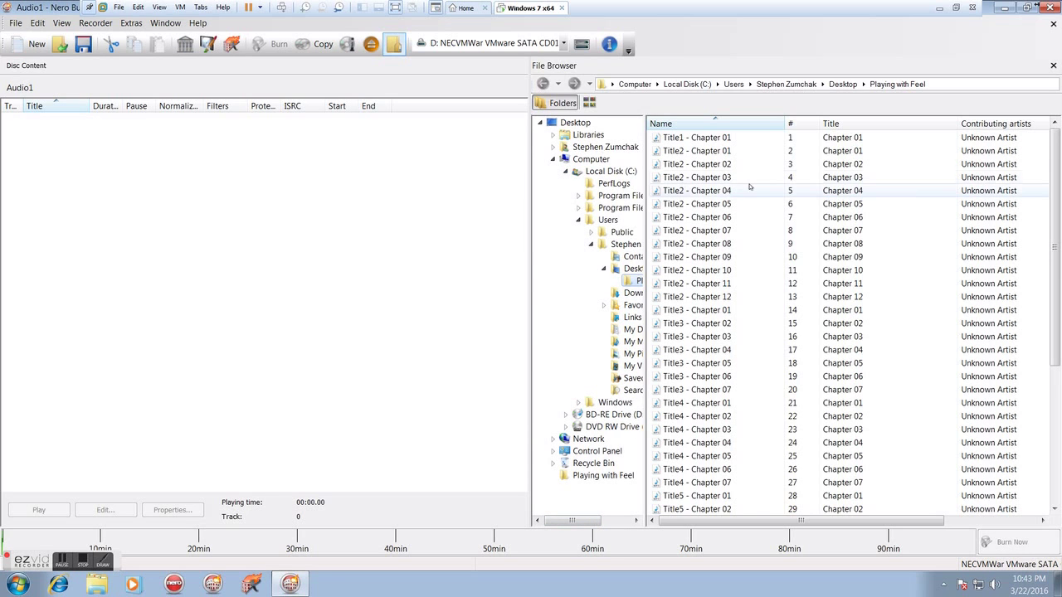
pyautogui.click(596, 521)
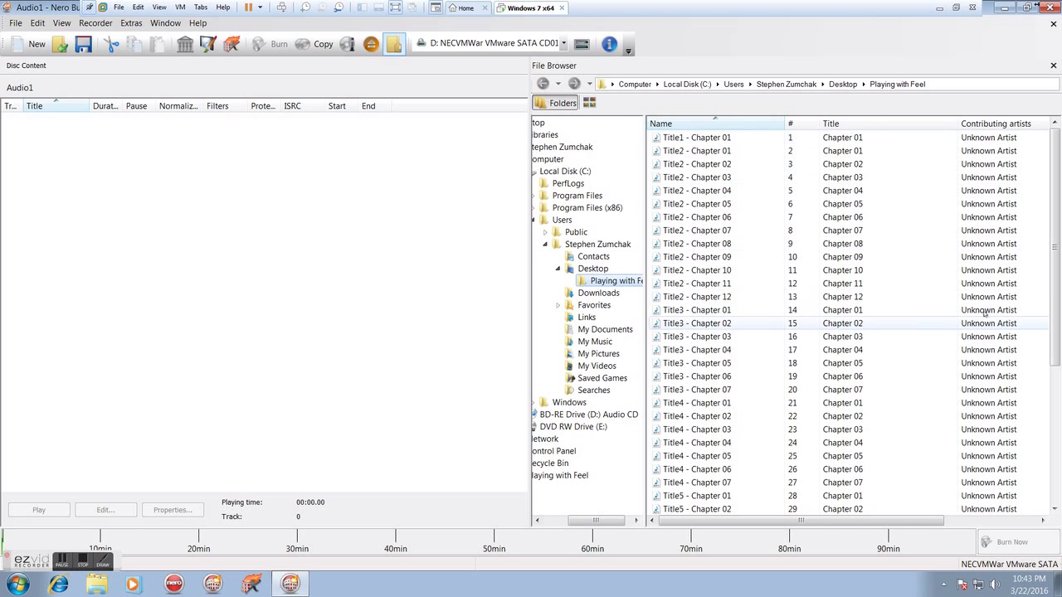
pyautogui.moveTo(1022, 292); pyautogui.dragTo(757, 139)
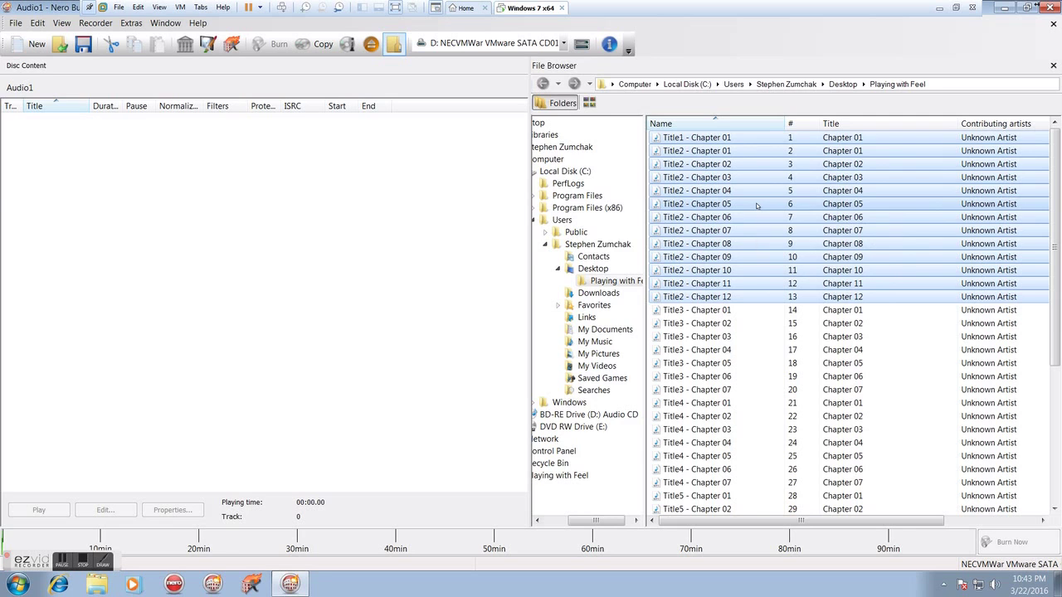
pyautogui.moveTo(756, 205); pyautogui.dragTo(178, 210)
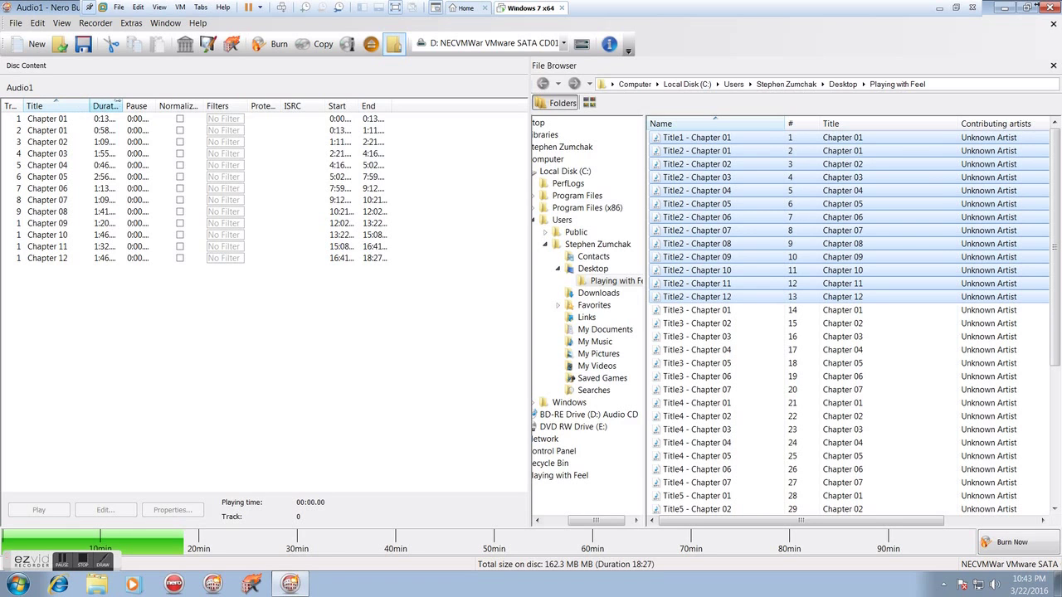
# Step: Widen the compilation's track list columns so the duration, normalize, protection, start and end entries can be read in full
pyautogui.moveTo(123, 105)
pyautogui.mouseDown()
pyautogui.moveTo(142, 104)
pyautogui.moveTo(128, 100)
pyautogui.mouseUp()
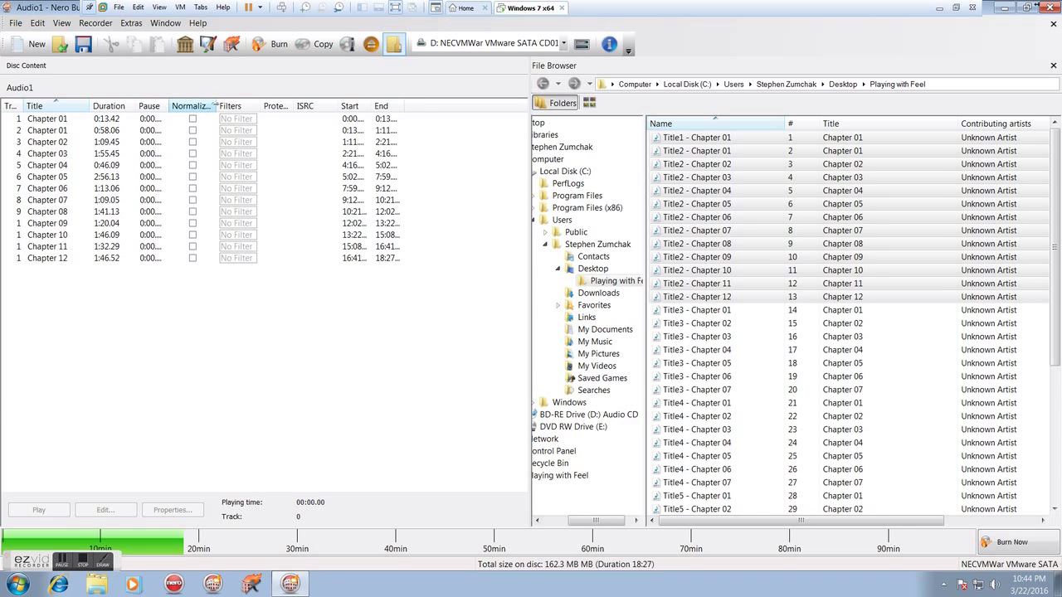
pyautogui.moveTo(216, 107); pyautogui.dragTo(233, 106)
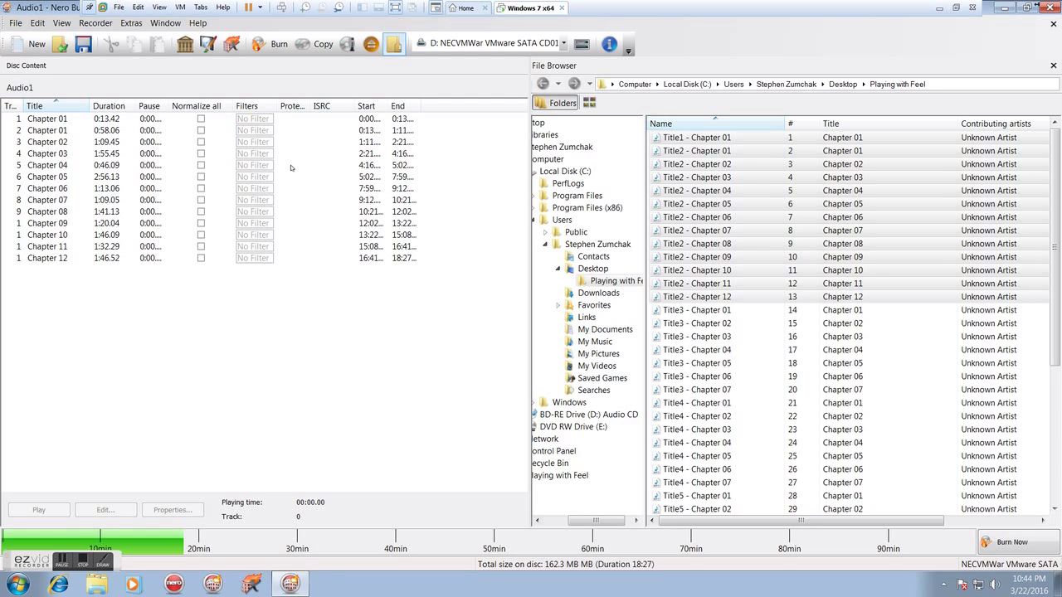
pyautogui.moveTo(309, 106)
pyautogui.mouseDown()
pyautogui.moveTo(325, 105)
pyautogui.moveTo(304, 109)
pyautogui.mouseUp()
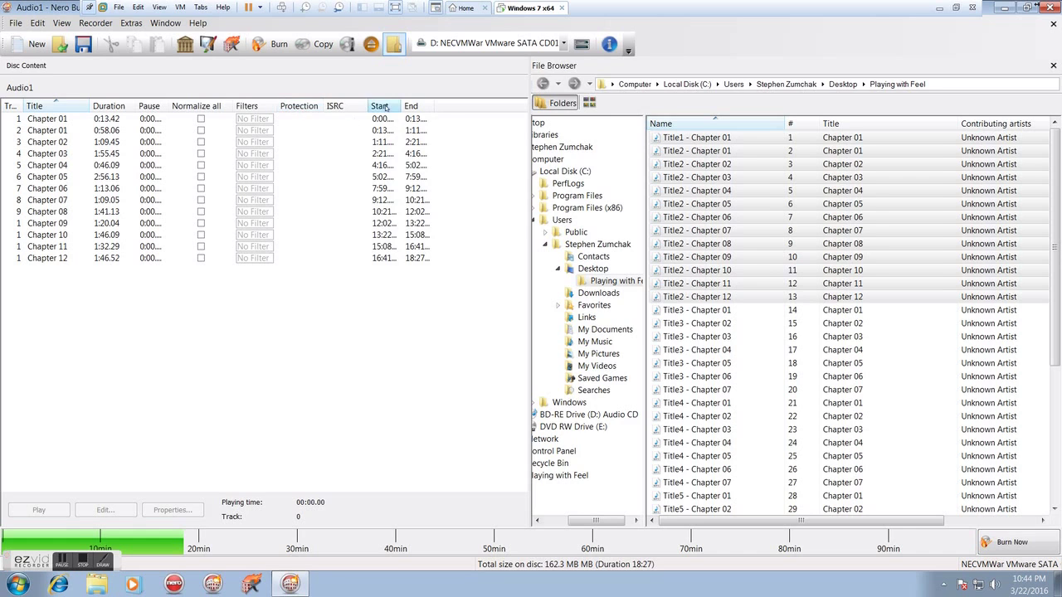
pyautogui.moveTo(401, 106); pyautogui.dragTo(466, 106)
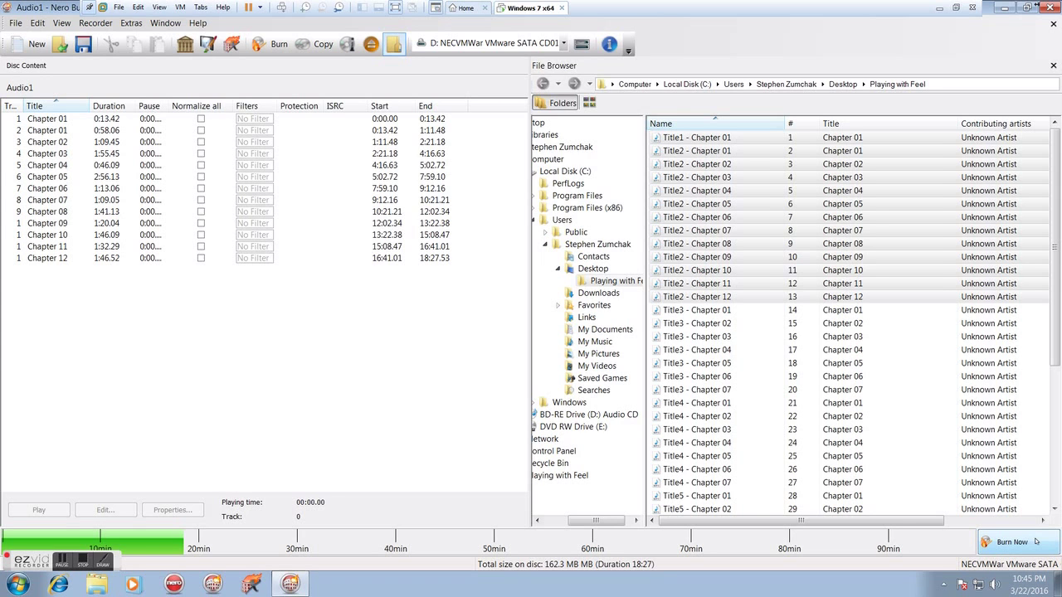
# Step: Review the statistics, CD text and burn settings of the filled Audio CD compilation, and dismiss the Burn Compilation dialog without burning
pyautogui.click(278, 51)
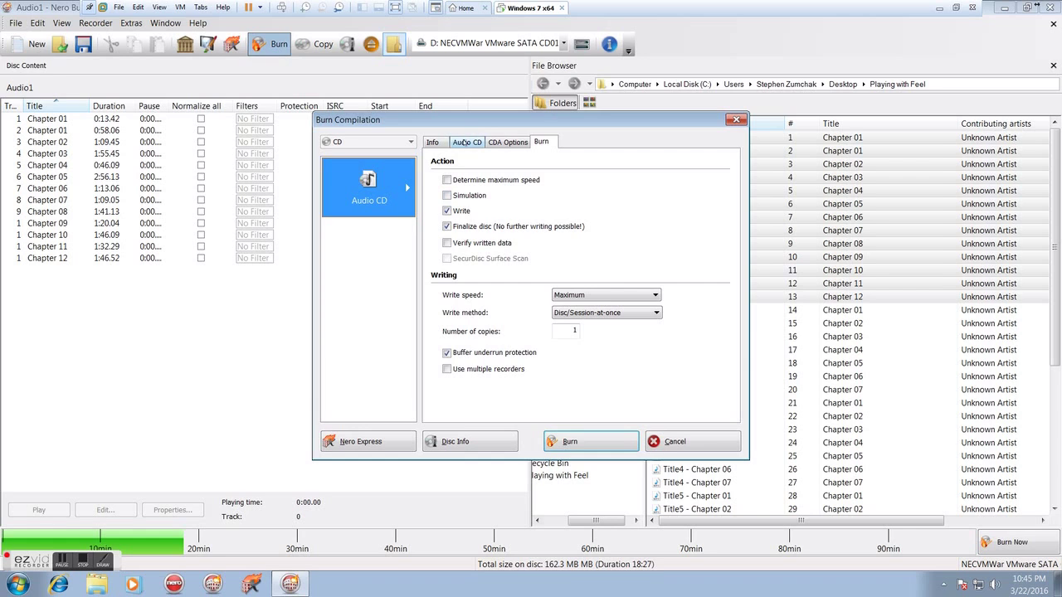
pyautogui.click(431, 143)
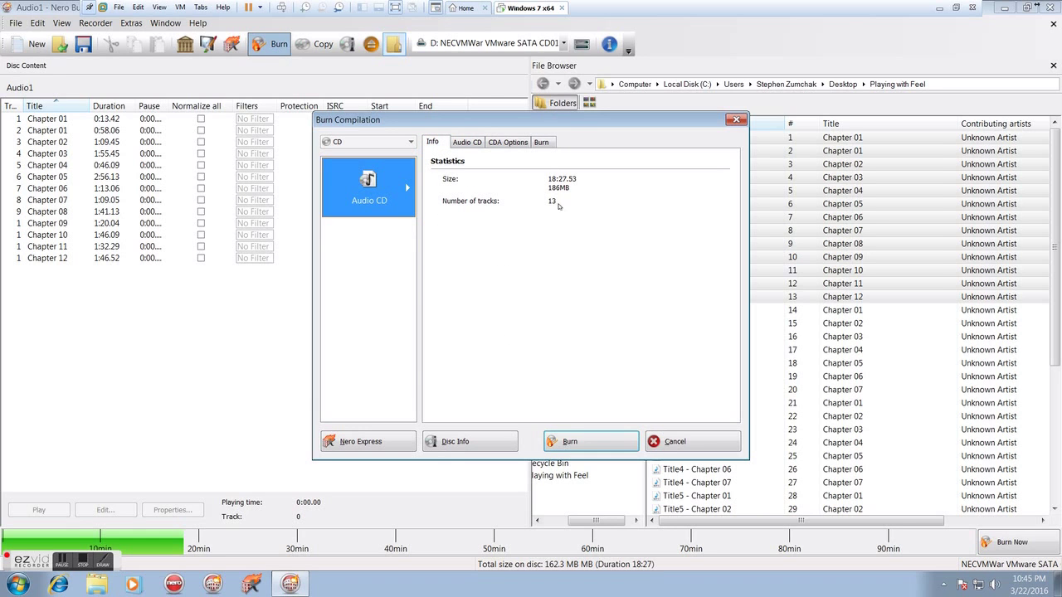
pyautogui.click(478, 143)
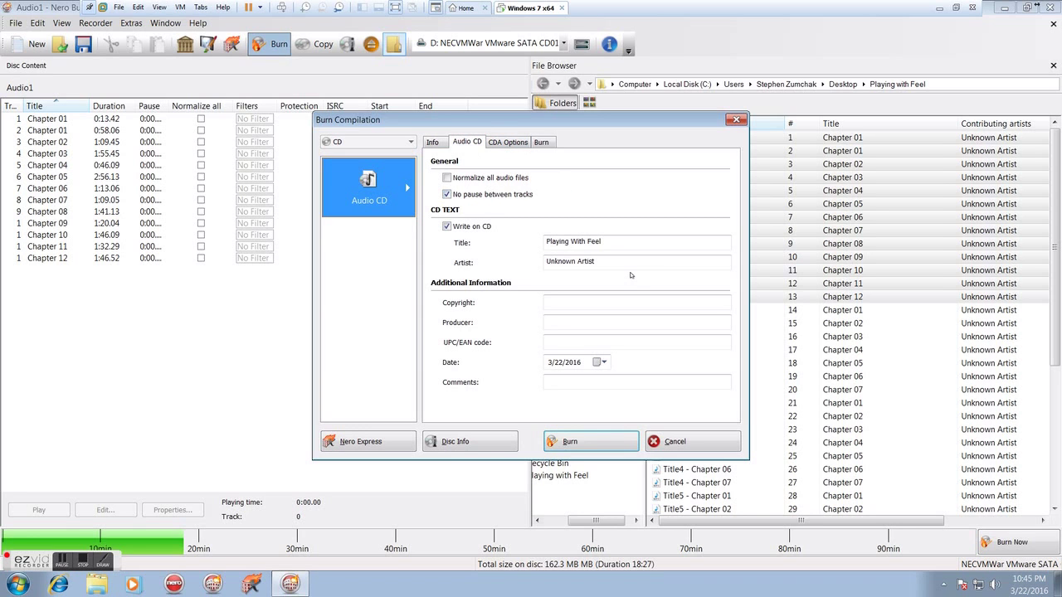
pyautogui.click(539, 143)
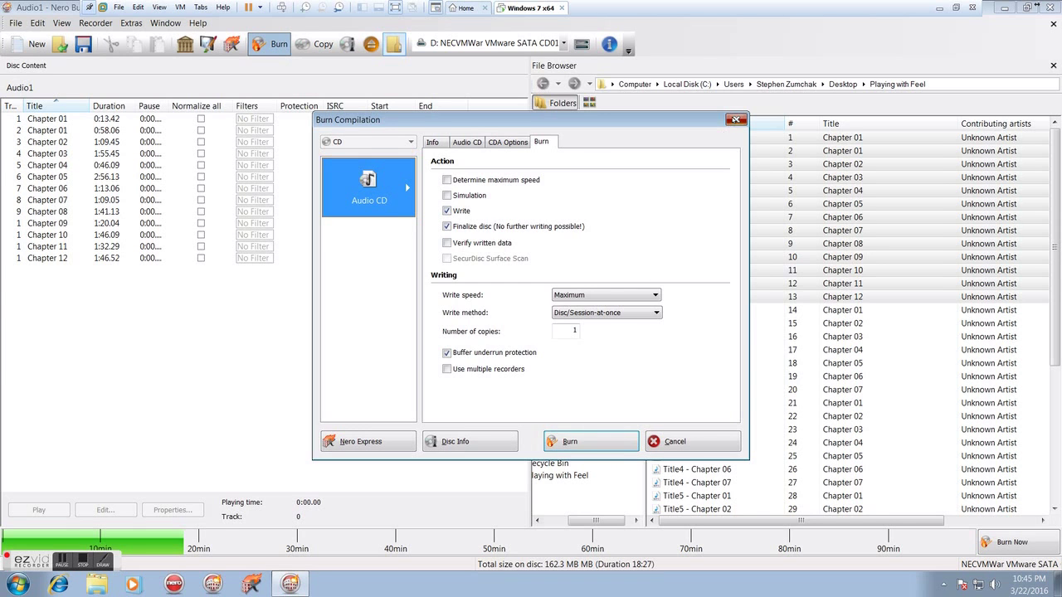
pyautogui.click(734, 120)
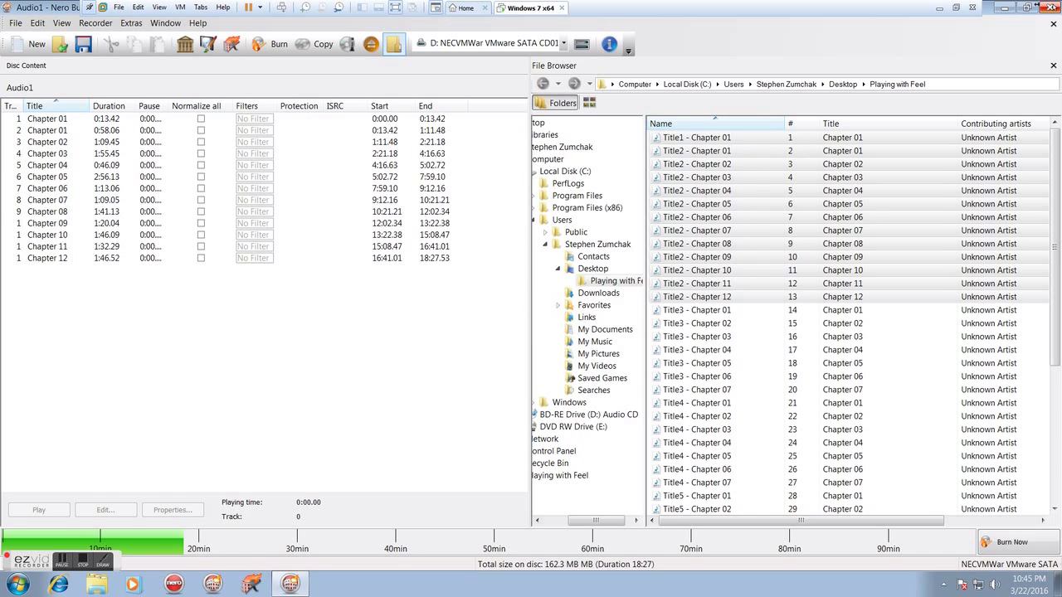
# Step: Close Nero Burning ROM, reopen it and choose CD Copy as the new compilation type
pyautogui.hotkey('alt', 'F4')
pyautogui.click(541, 318)
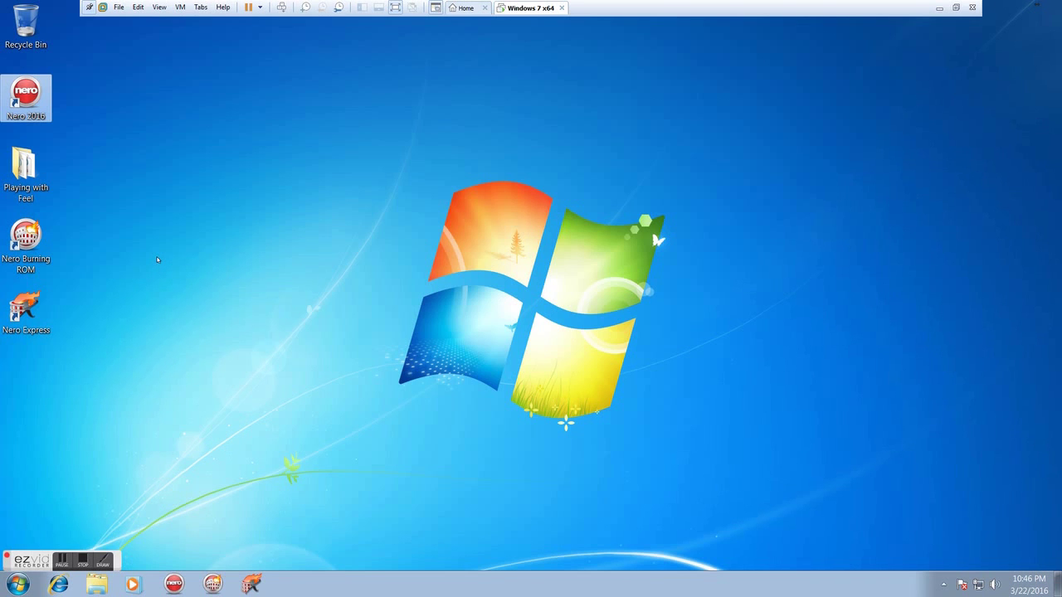
pyautogui.click(213, 584)
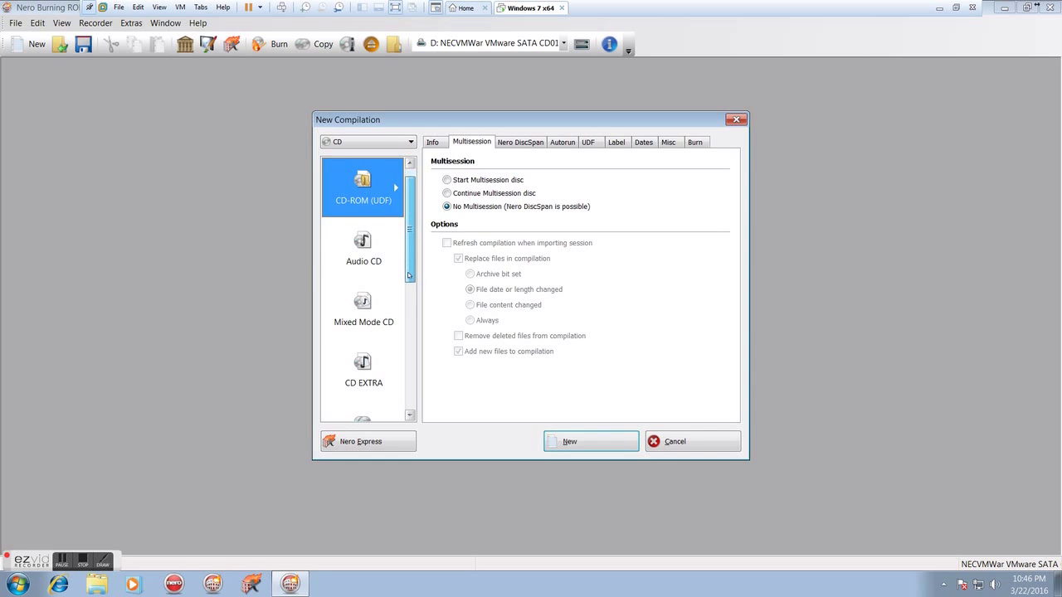
pyautogui.scroll(-1, 409, 278)
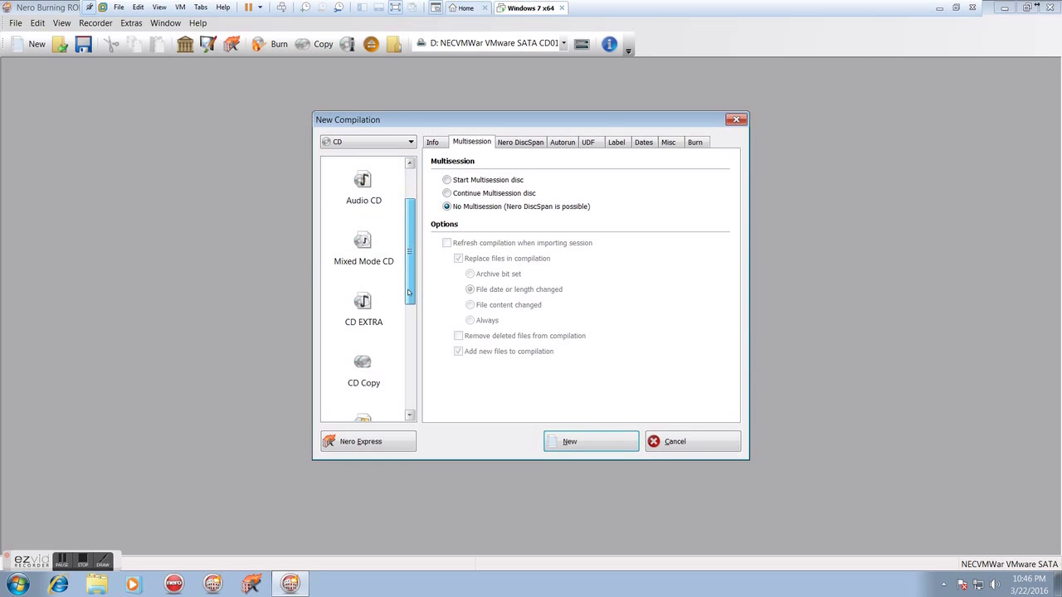
pyautogui.click(365, 363)
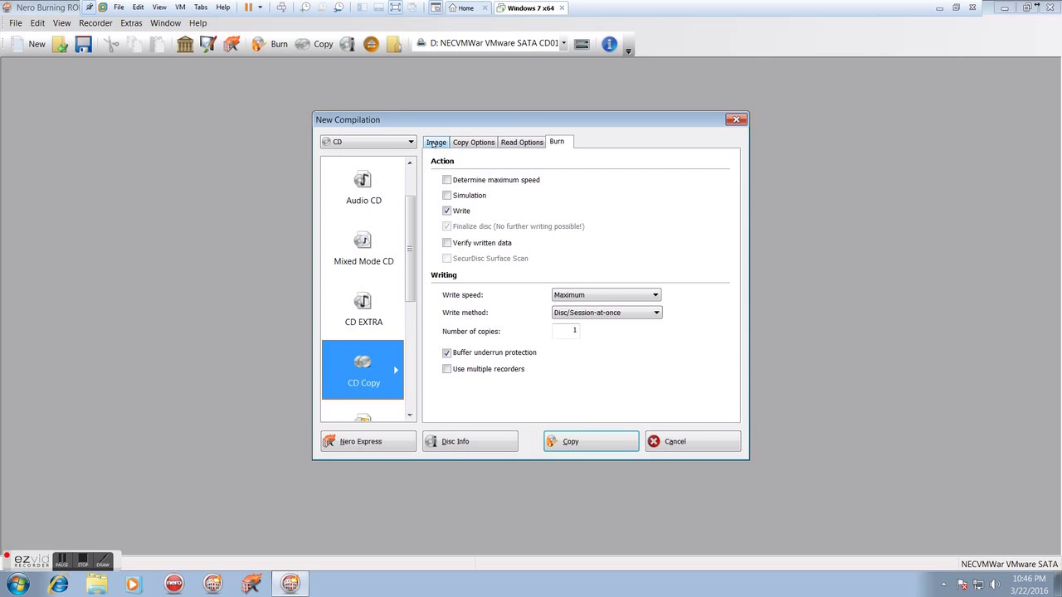
# Step: View the CD copy's image file options, and turn the On the fly option off and back on
pyautogui.click(435, 142)
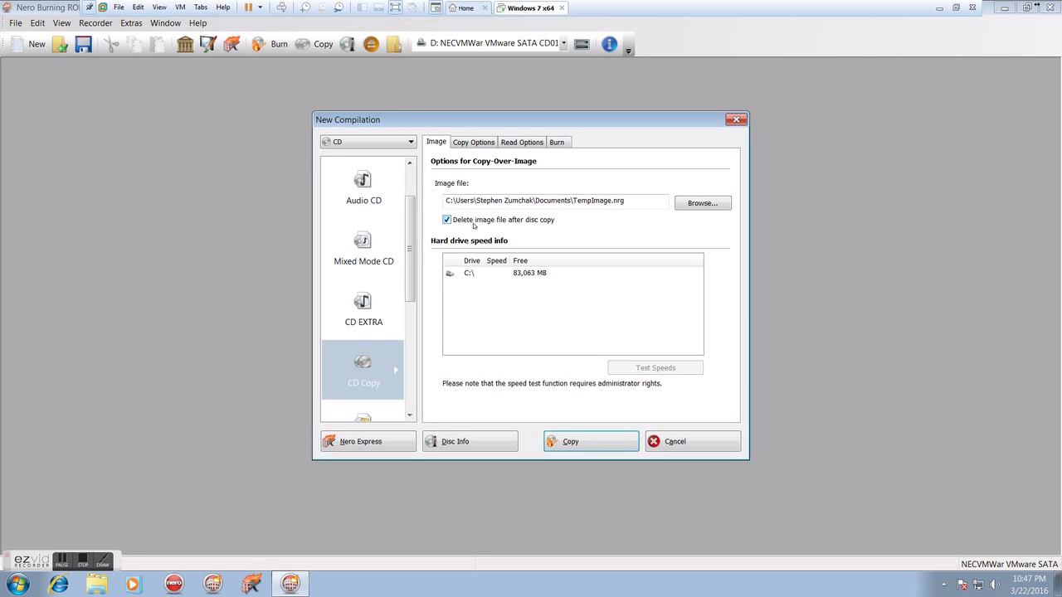
pyautogui.click(481, 143)
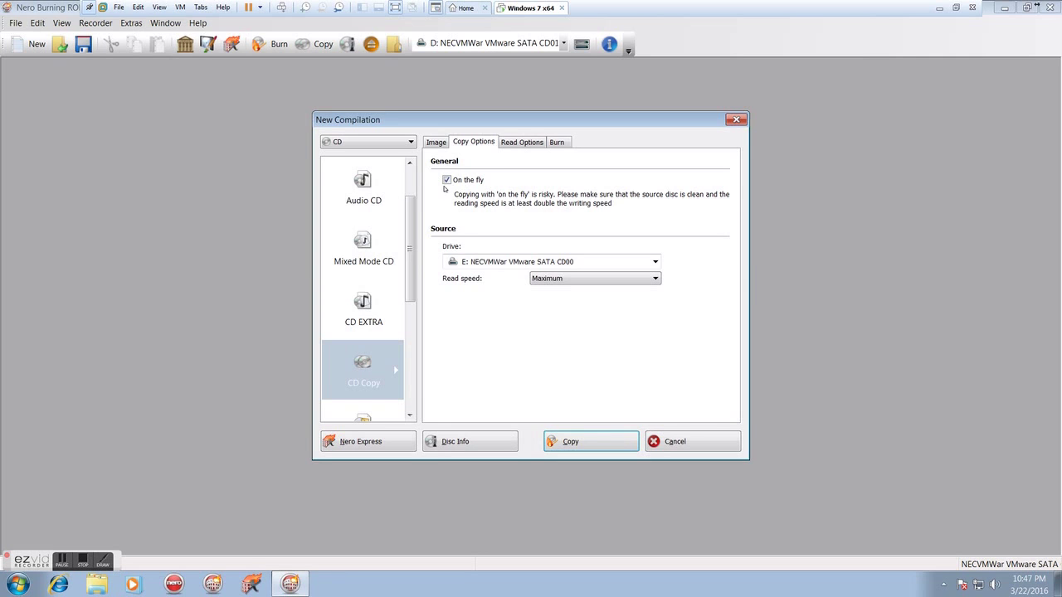
pyautogui.click(446, 180)
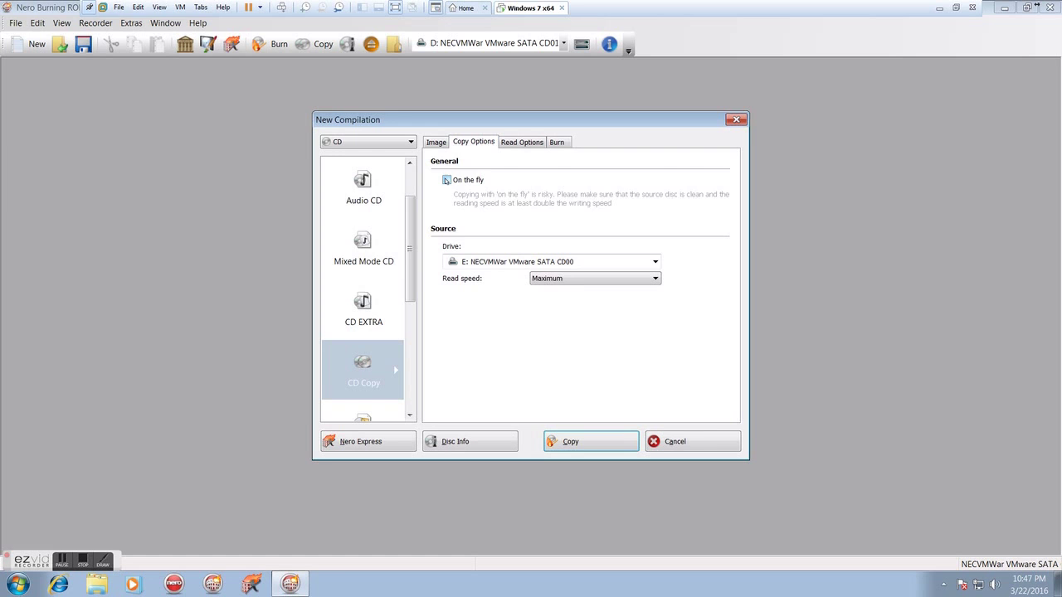
pyautogui.click(447, 180)
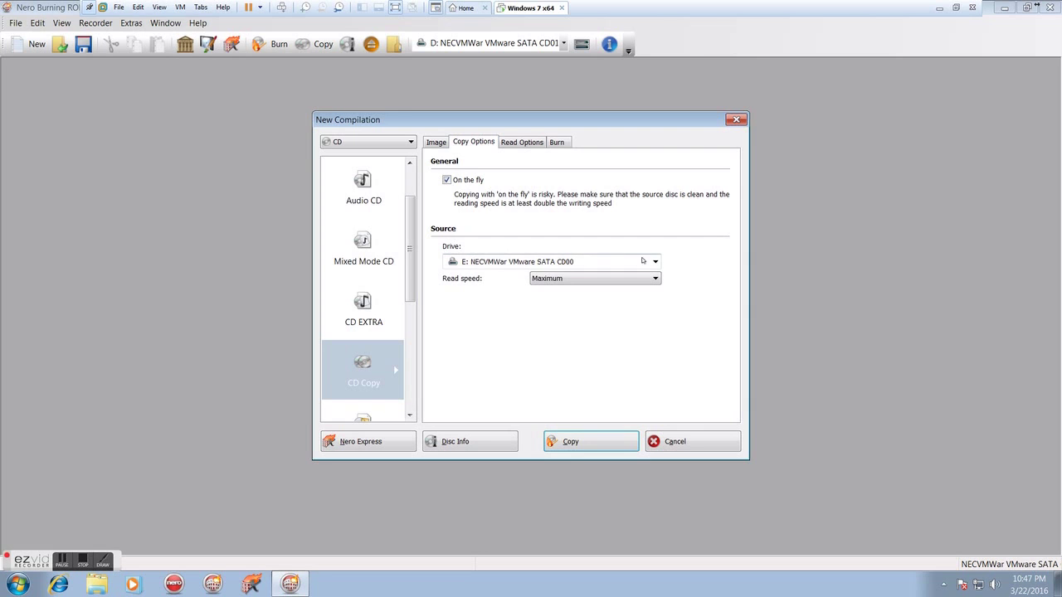
# Step: Set the copy's source drive to D: NECVMWar VMware SATA CD01 and view the available read speeds without changing the speed
pyautogui.click(654, 261)
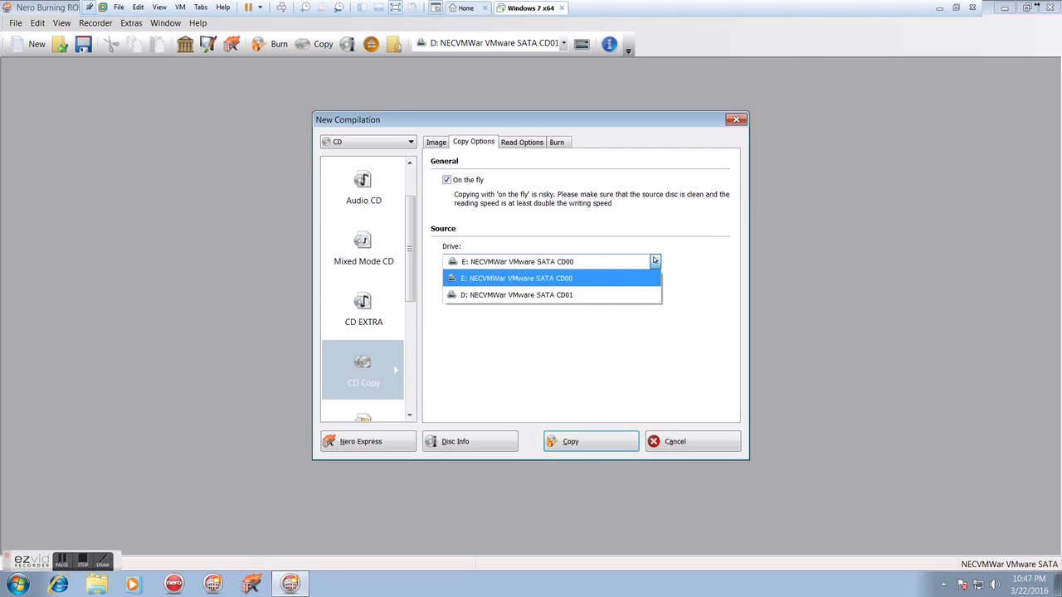
pyautogui.click(572, 296)
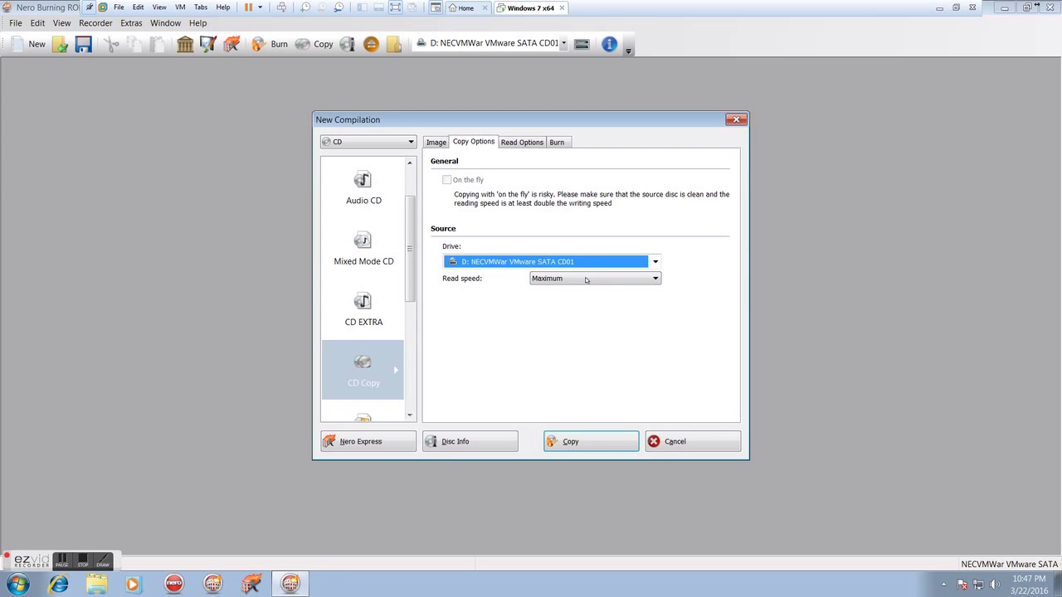
pyautogui.click(585, 281)
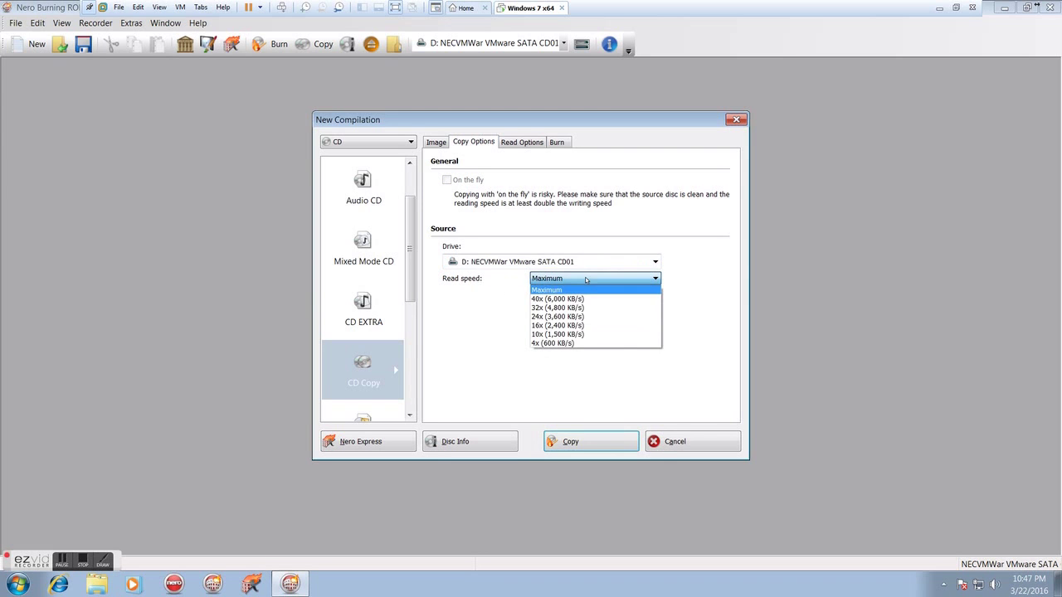
pyautogui.click(682, 316)
# Step: Set the CD copy's read profile to Audio CD and view the burn settings
pyautogui.click(530, 143)
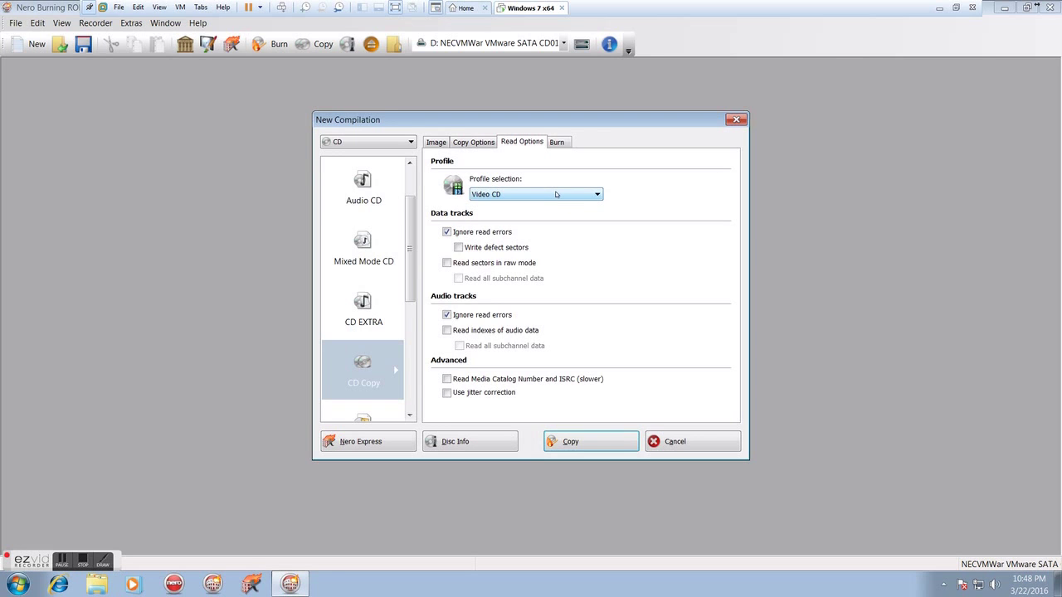
pyautogui.click(596, 195)
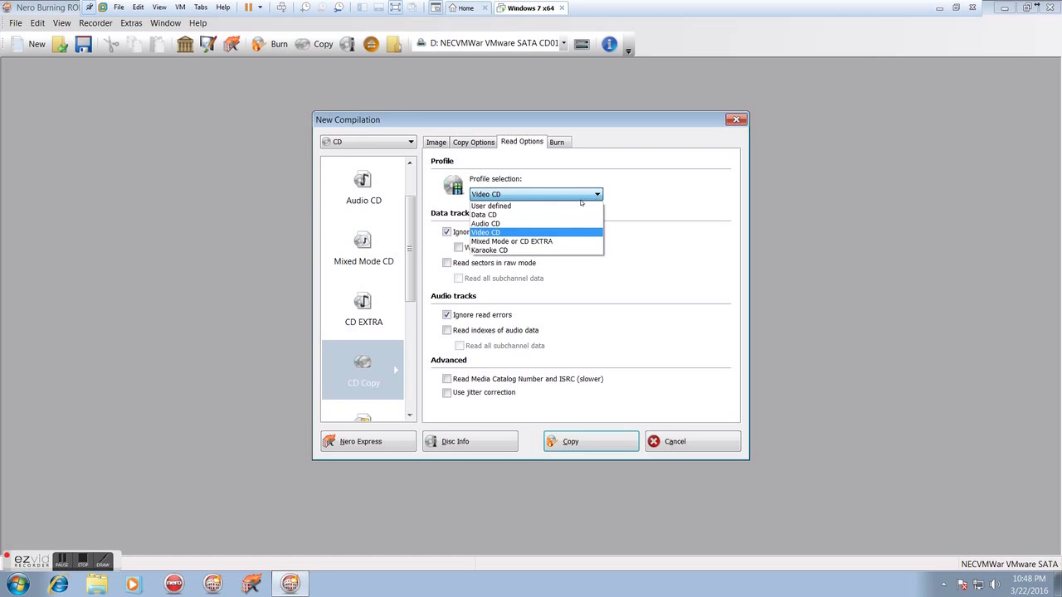
pyautogui.click(561, 223)
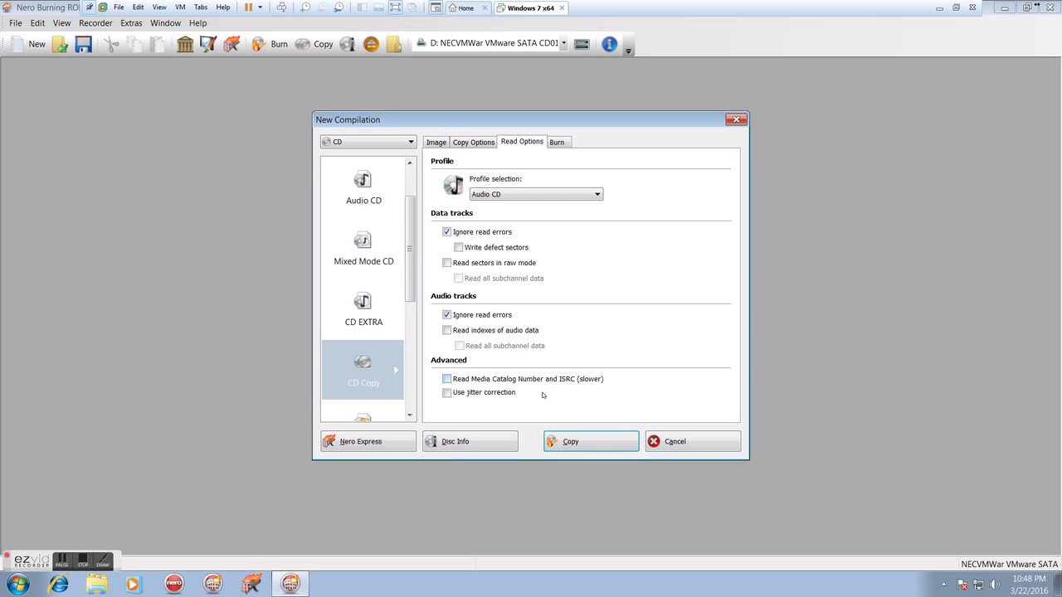
pyautogui.click(557, 141)
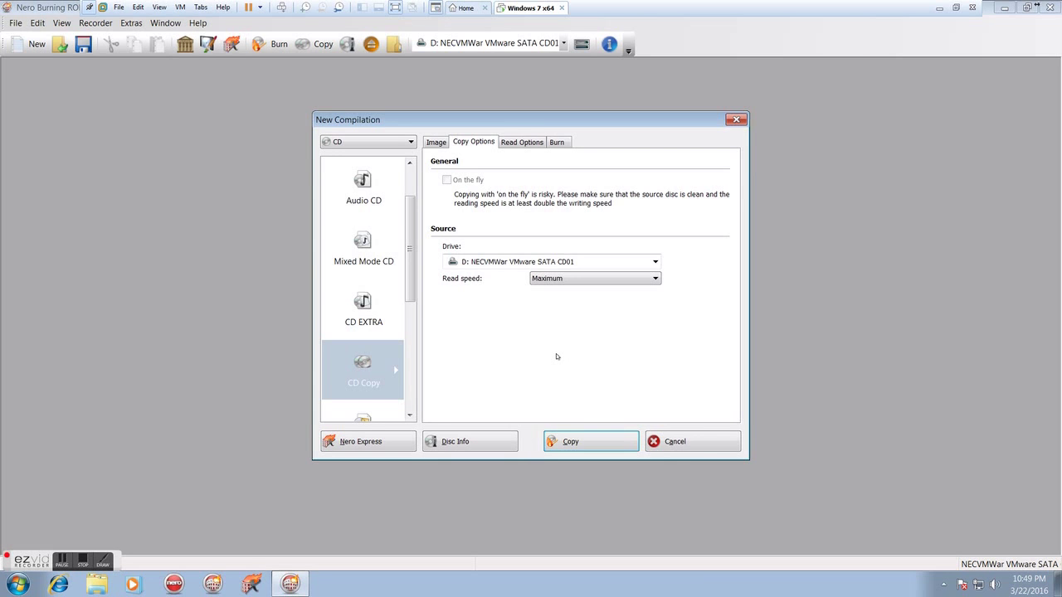
pyautogui.click(565, 142)
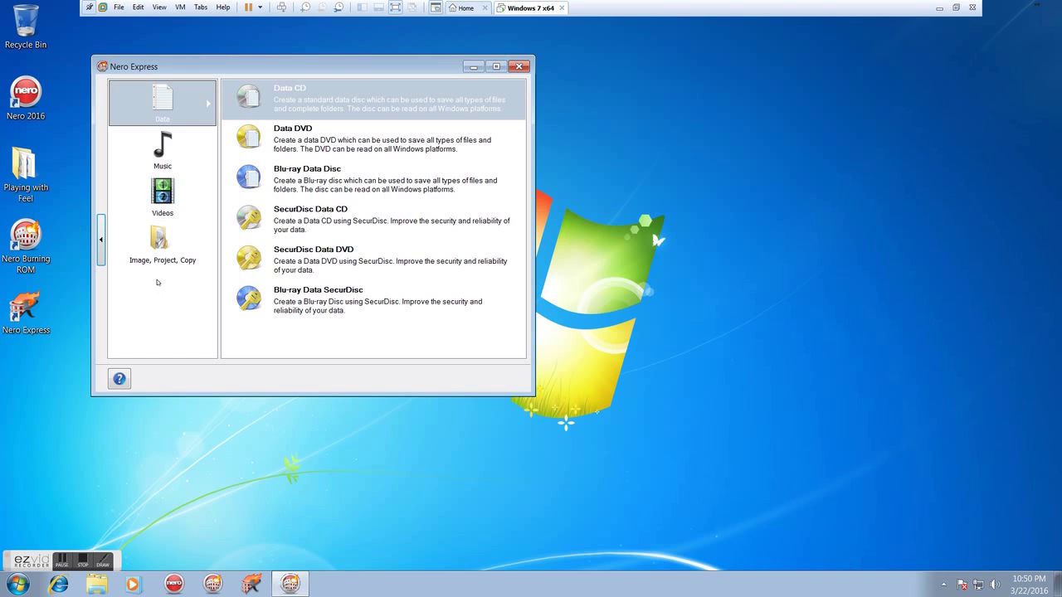
# Step: Open a disc copy project in Nero Express, view its source and destination settings, and close Nero Express
pyautogui.click(159, 236)
pyautogui.click(246, 91)
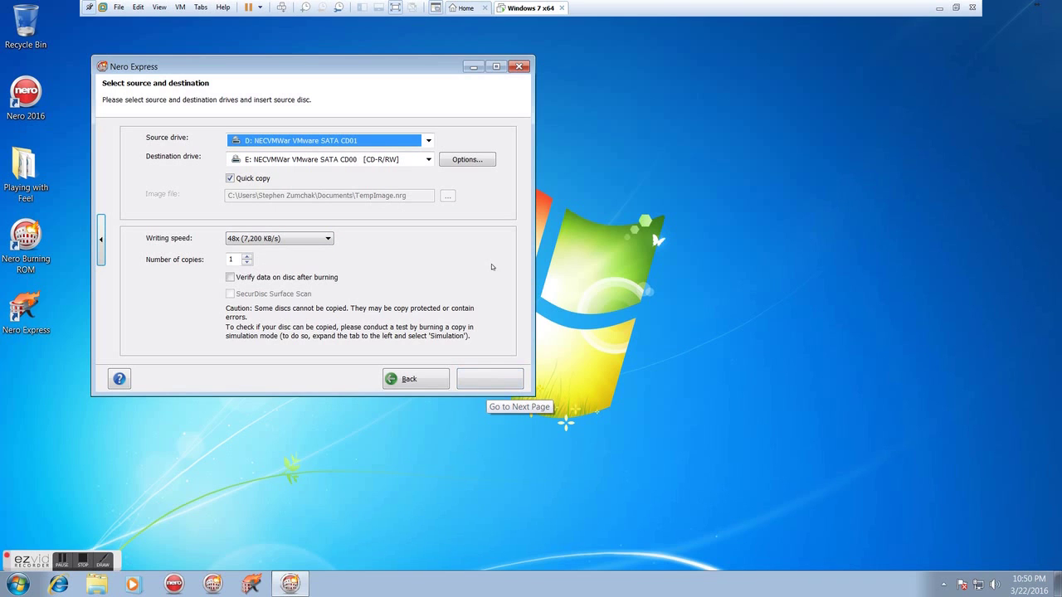
pyautogui.click(518, 66)
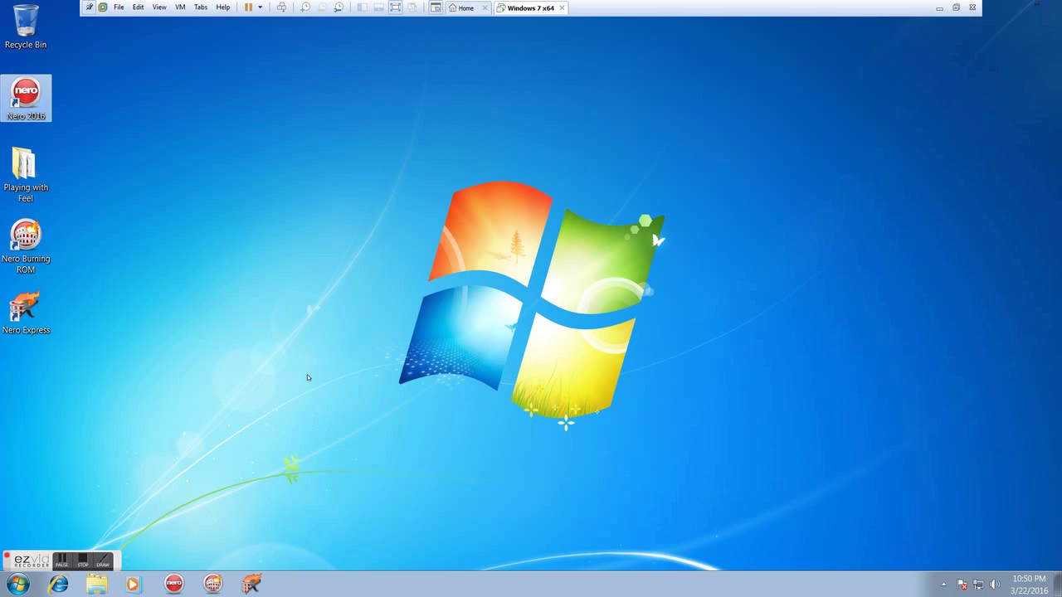